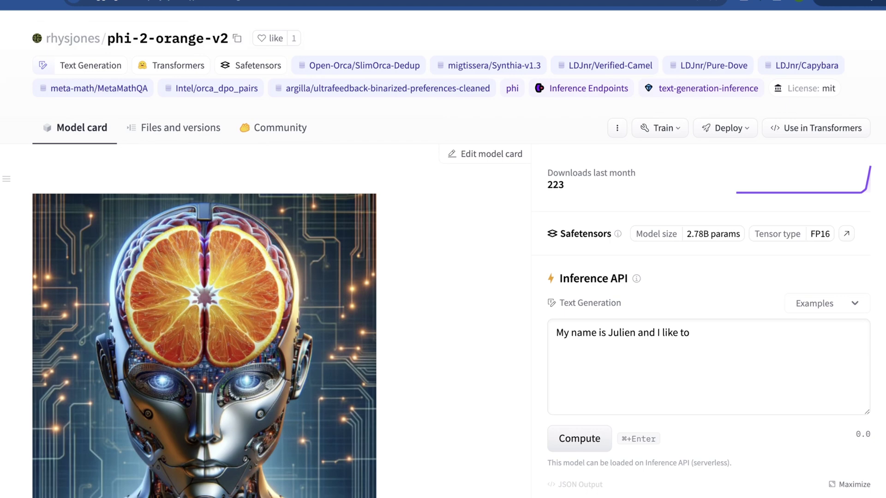
scroll(261, 277, down, 5)
scroll(261, 277, up, 6)
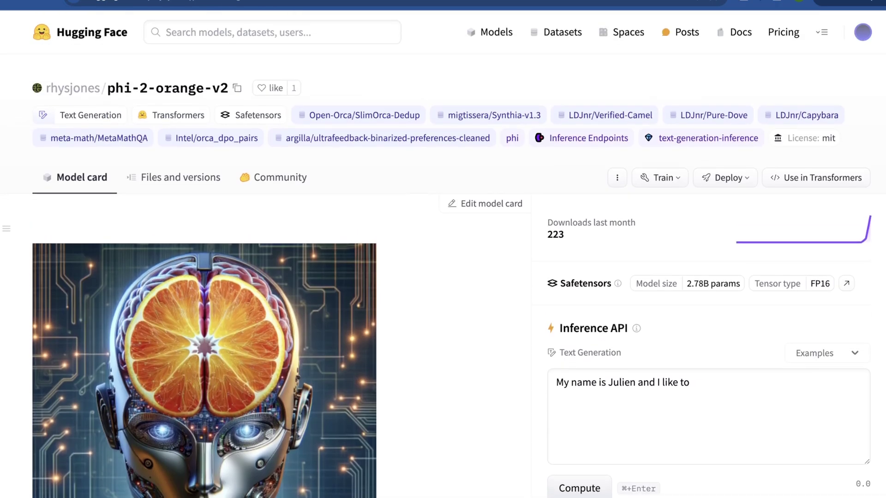
scroll(443, 249, down, 10)
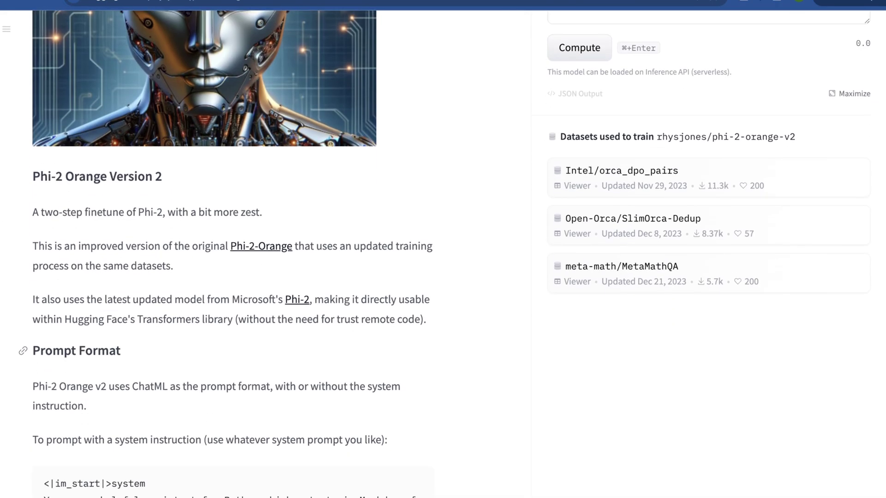
scroll(443, 249, up, 3)
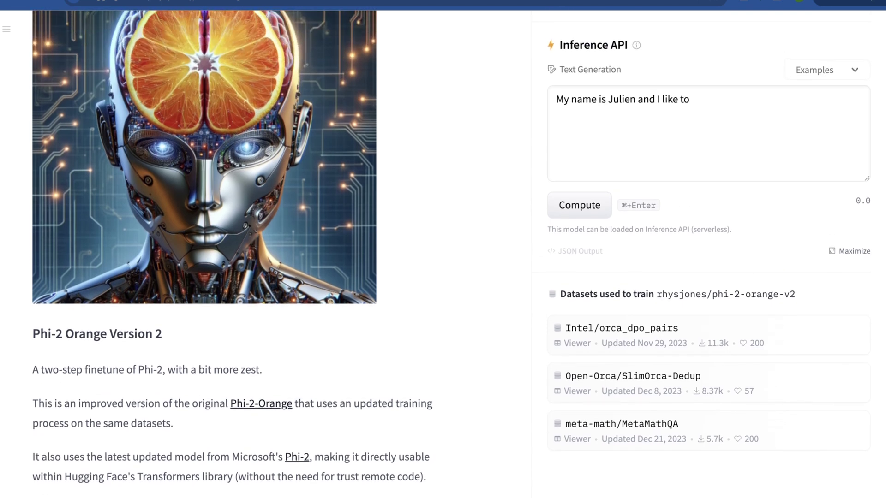
scroll(443, 249, up, 2)
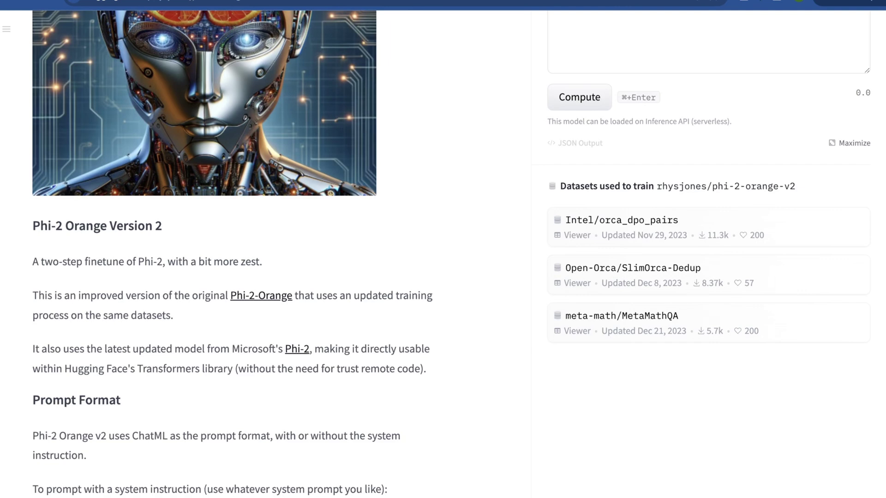
Step: Bring up the microsoft/phi-2 model card and read its Model Summary of the 2.7B-parameter Transformer
text(My name is Julien and I like to)
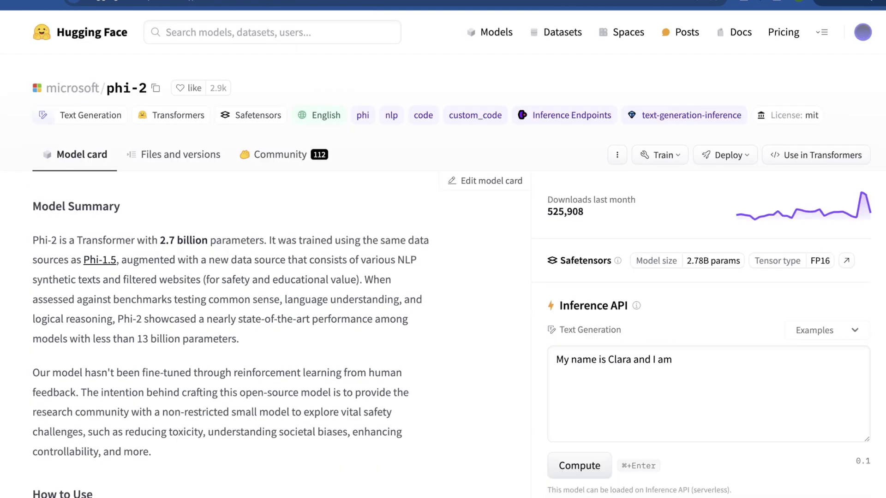
scroll(443, 254, down, 2)
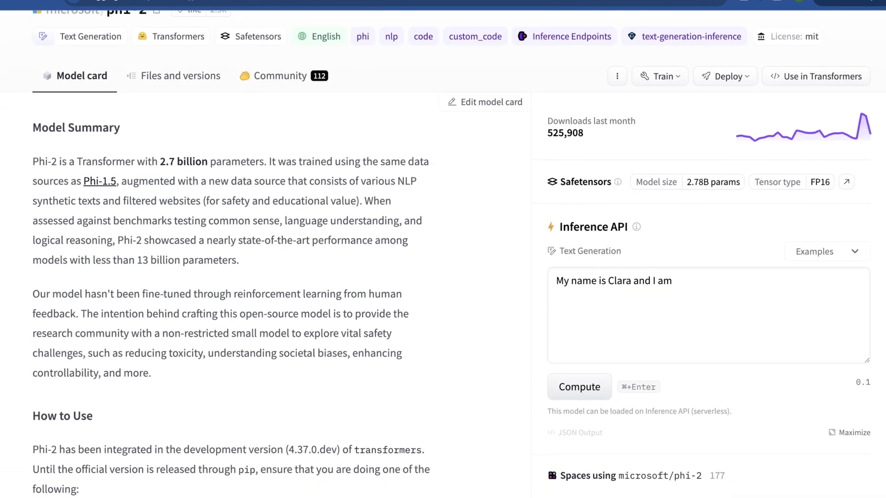
scroll(443, 254, down, 2)
scroll(443, 253, up, 1)
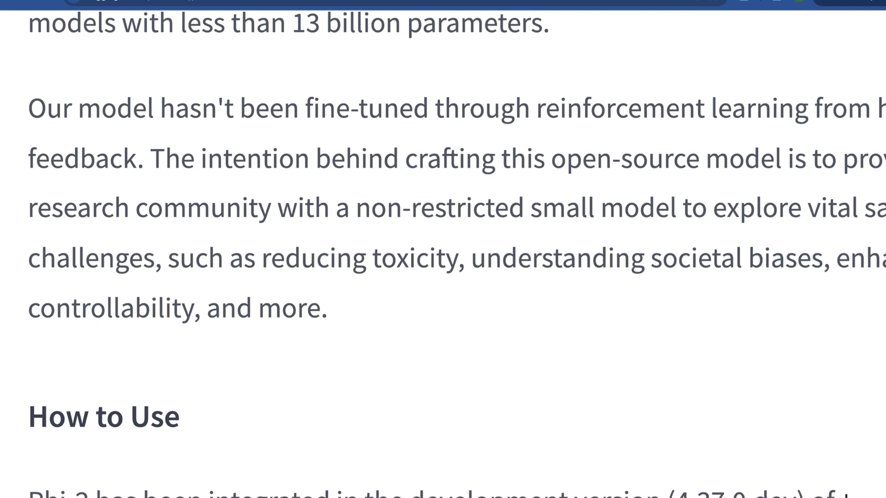
Step: Highlight the word 'controllability' in the phi-2 Model Summary
double_click(111, 308)
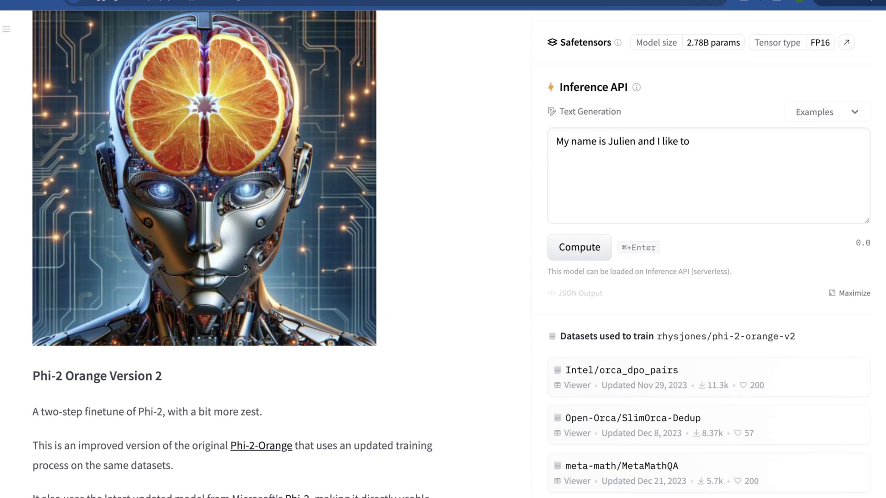
scroll(443, 249, down, 3)
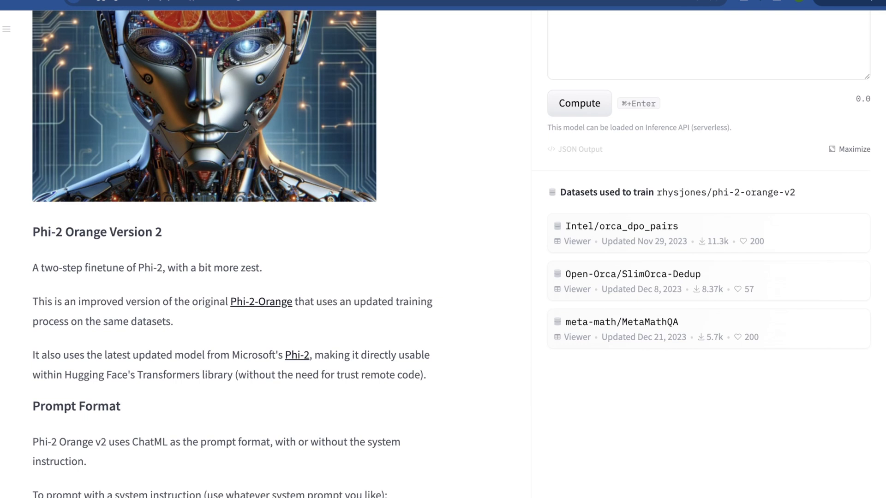
scroll(443, 250, down, 3)
scroll(443, 249, up, 2)
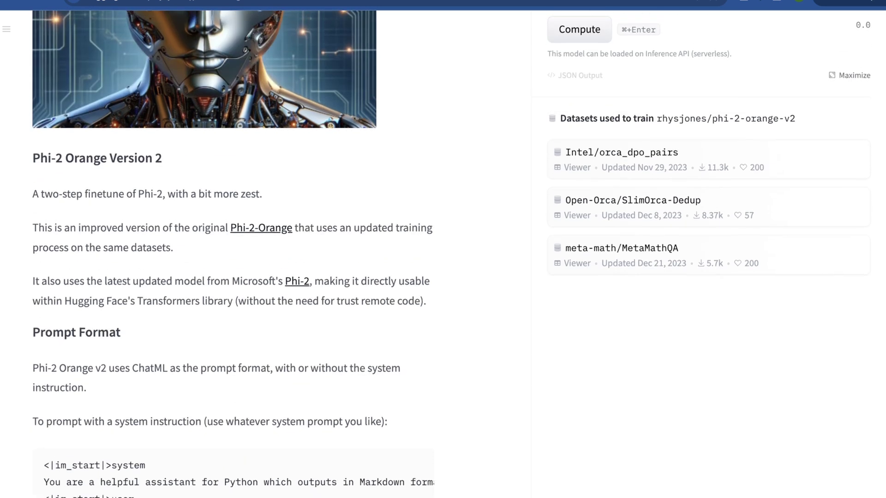
Step: On the phi-2-orange-v2 card, highlight the paragraph about the ChatML prompt format
triple_click(144, 368)
scroll(443, 249, down, 2)
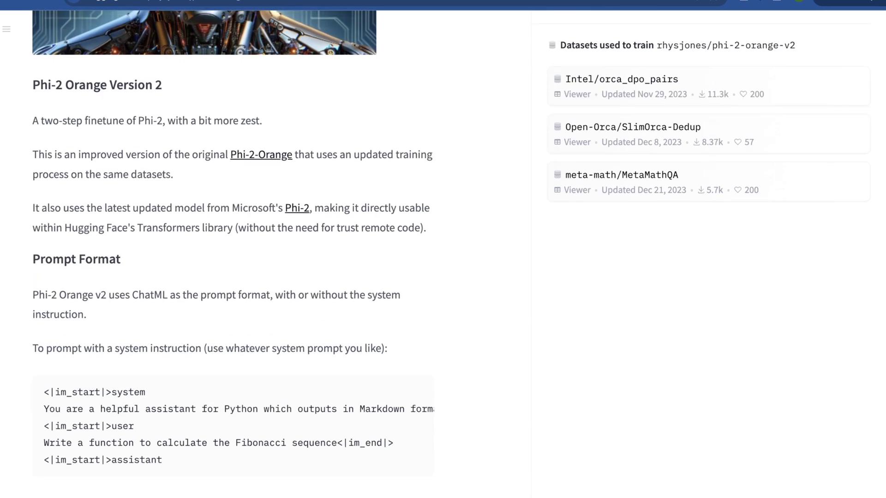
scroll(443, 250, up, 5)
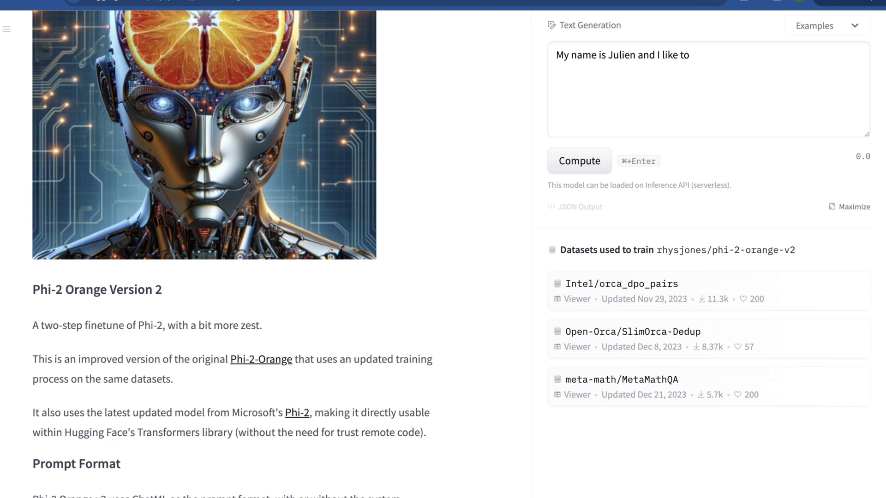
scroll(443, 249, up, 6)
scroll(443, 249, down, 2)
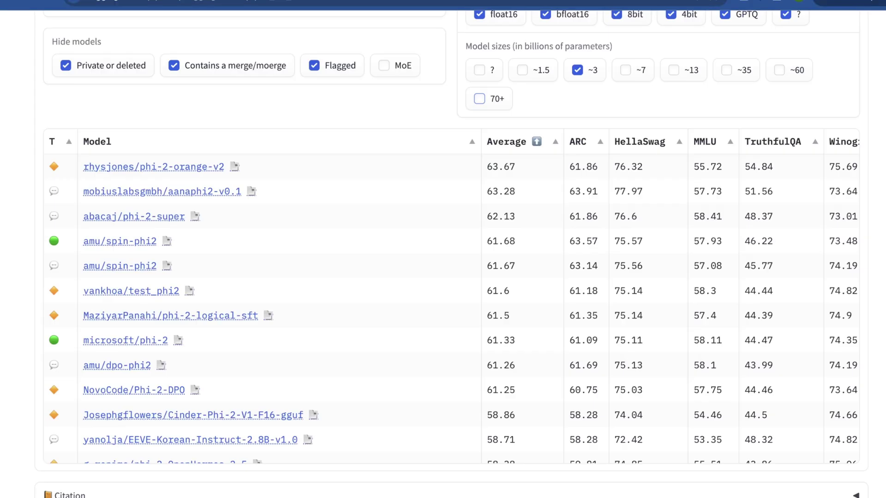
scroll(443, 249, up, 3)
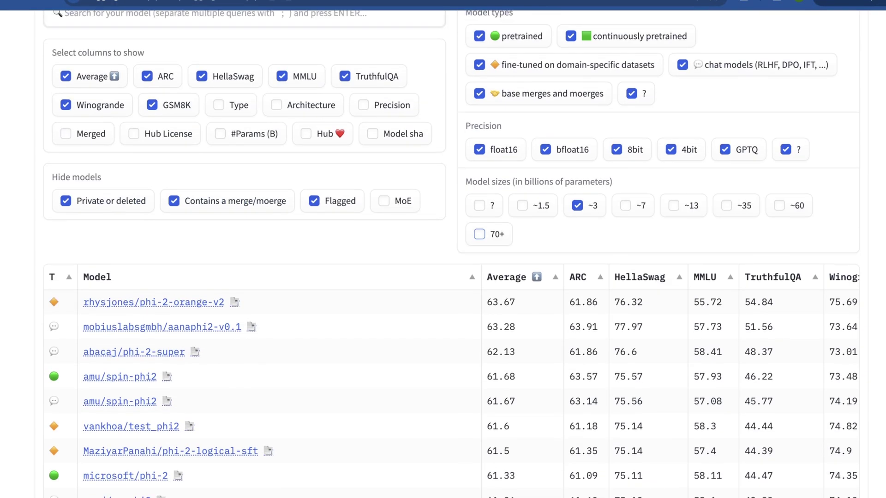
scroll(443, 249, up, 6)
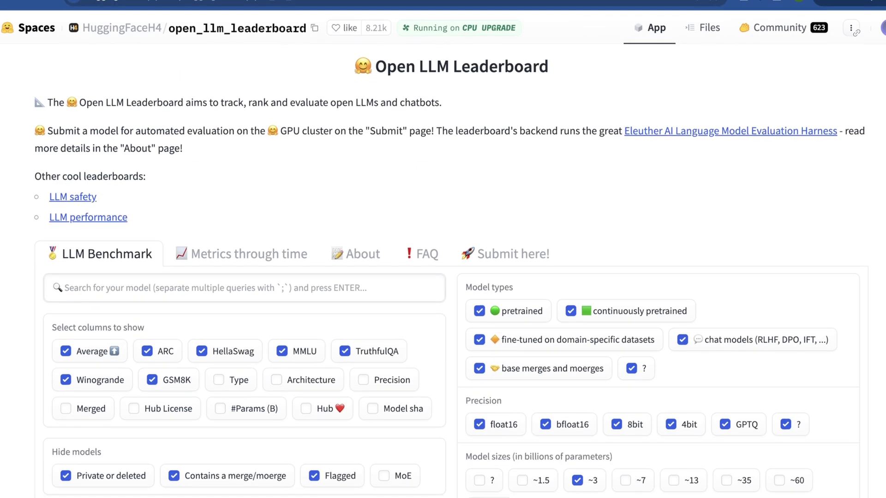
scroll(443, 250, down, 5)
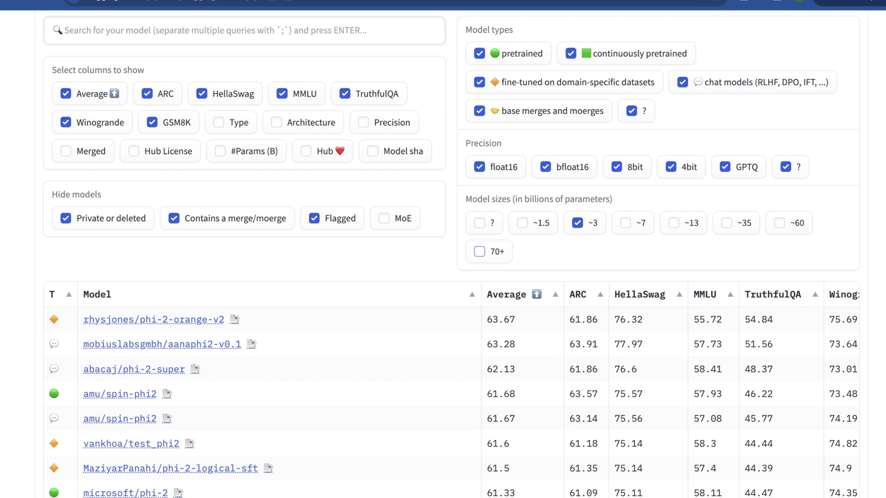
scroll(452, 392, right, 5)
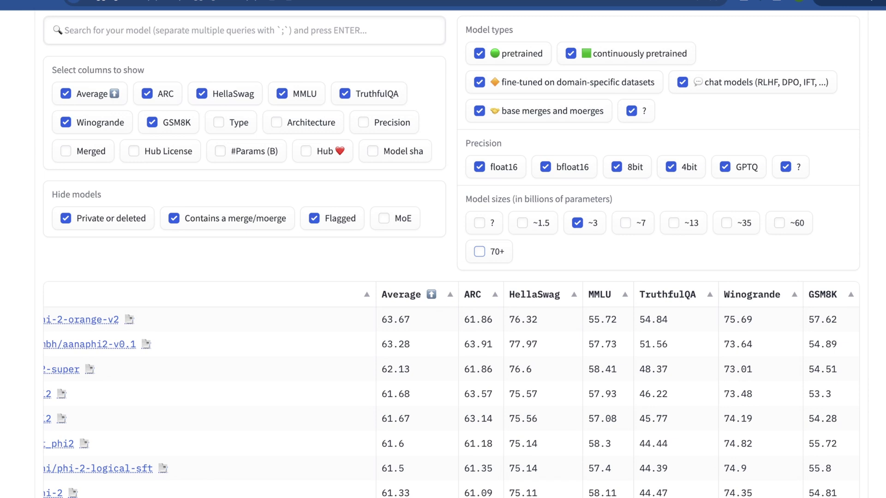
scroll(453, 392, left, 5)
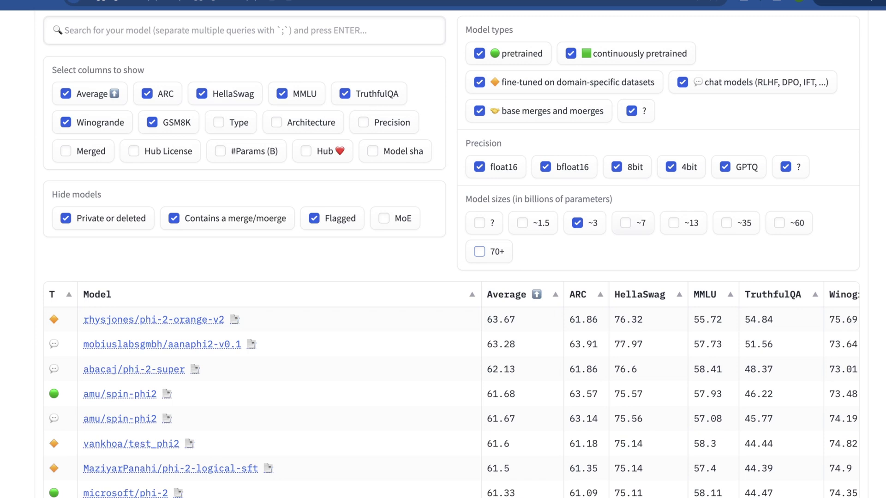
Step: Toggle the ~7B and ~13B size filters off again, leaving only ~3B models listed
click(626, 223)
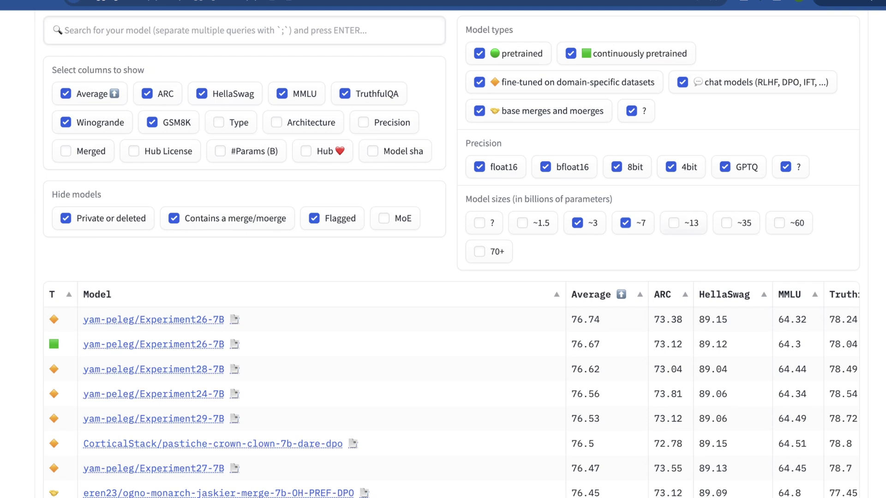
click(673, 223)
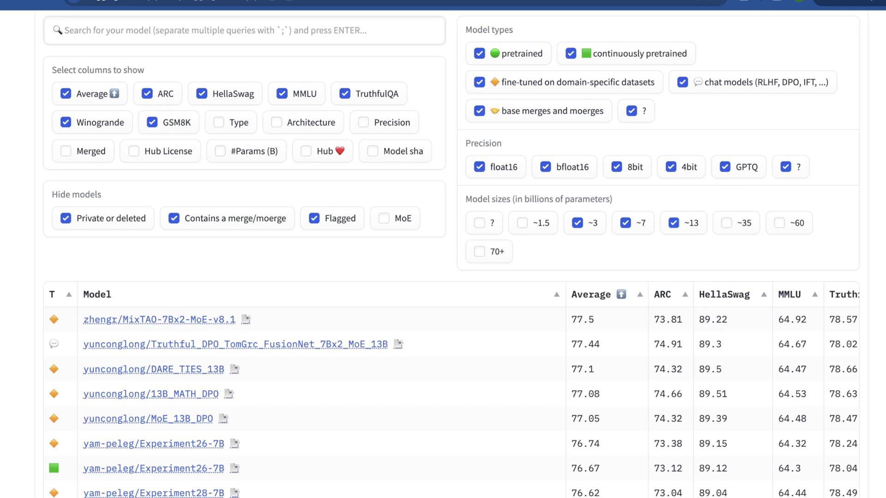
click(625, 223)
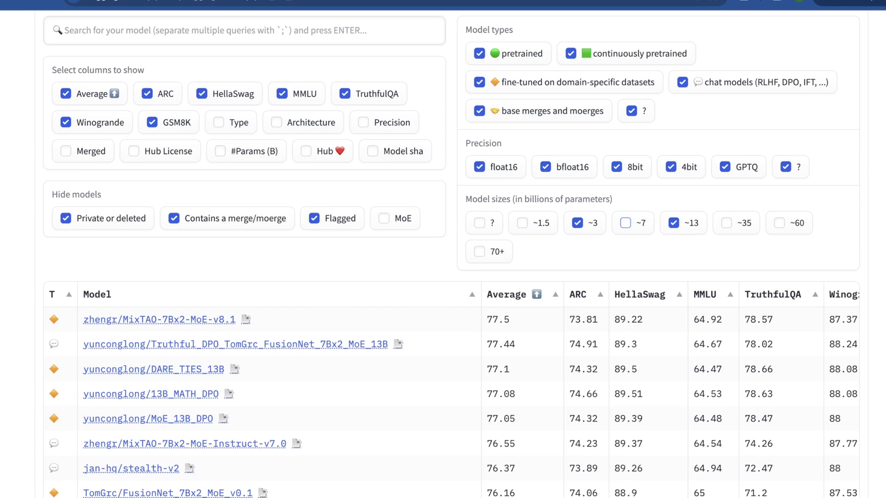
scroll(452, 389, down, 1)
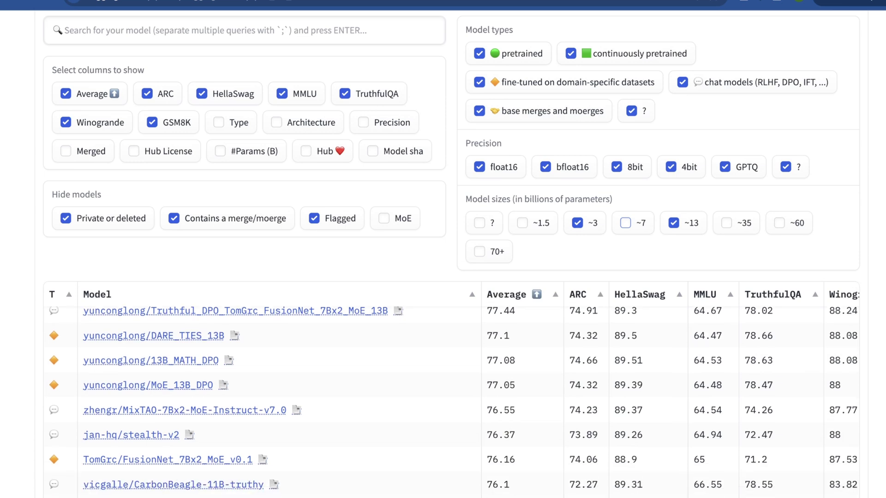
click(674, 223)
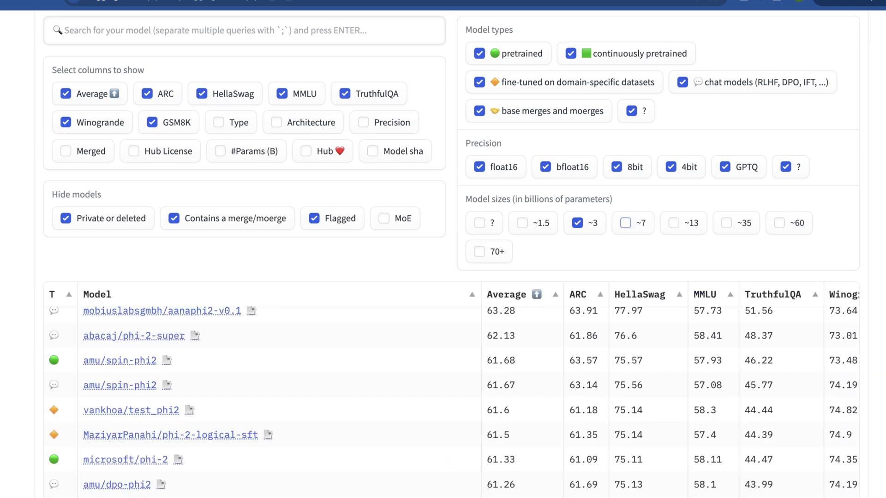
Step: Scroll the results to compare Phi-2 variants, with phi-2-orange-v2 first at a 63.67 average
scroll(452, 390, up, 1)
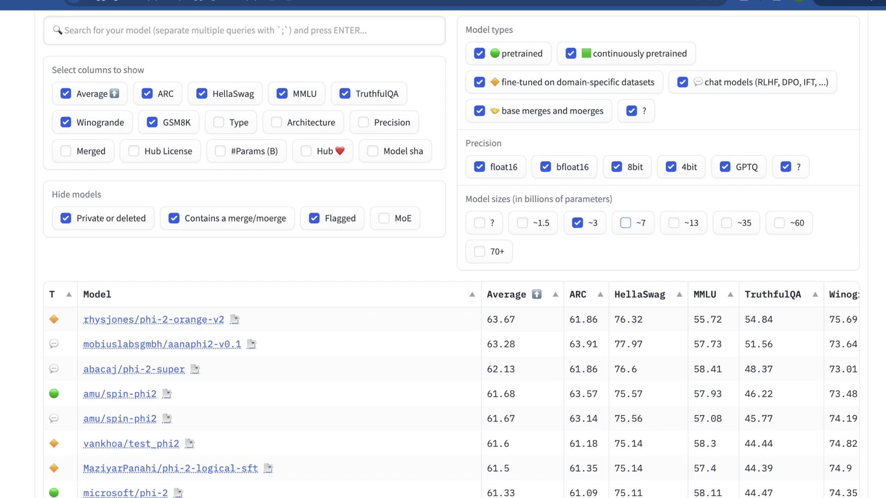
scroll(443, 256, up, 1)
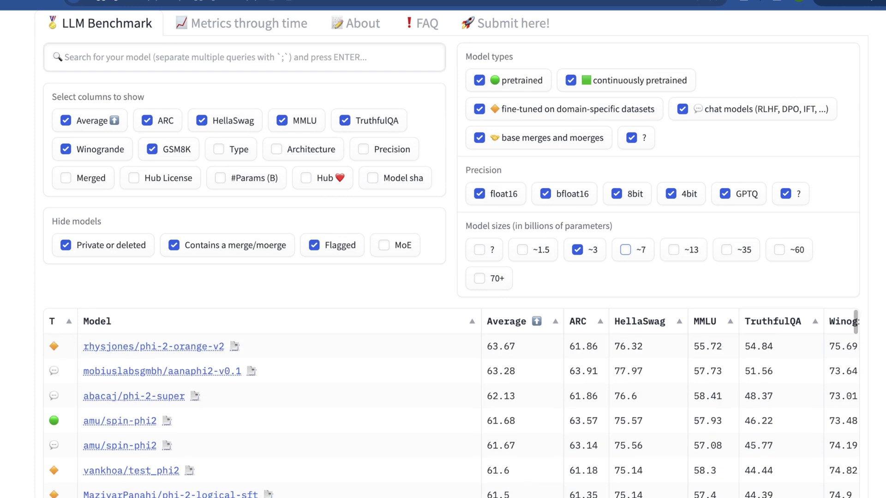
scroll(443, 276, down, 3)
scroll(443, 256, down, 6)
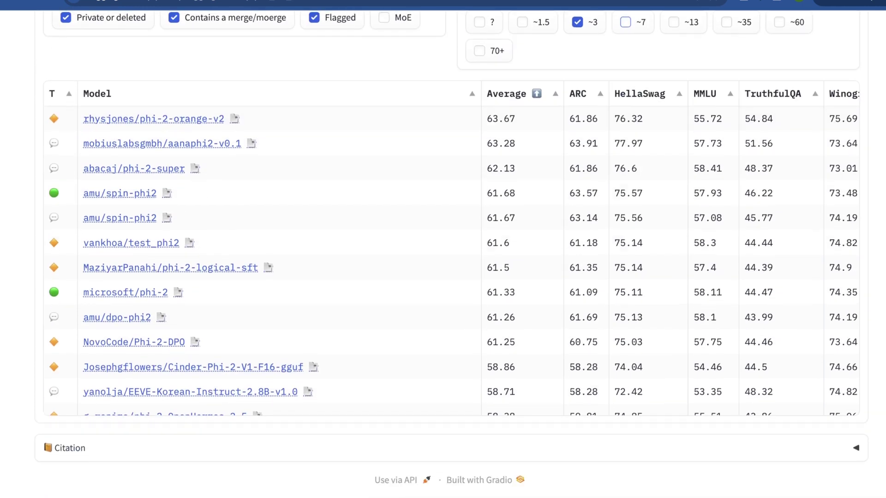
scroll(443, 256, up, 6)
scroll(443, 254, up, 4)
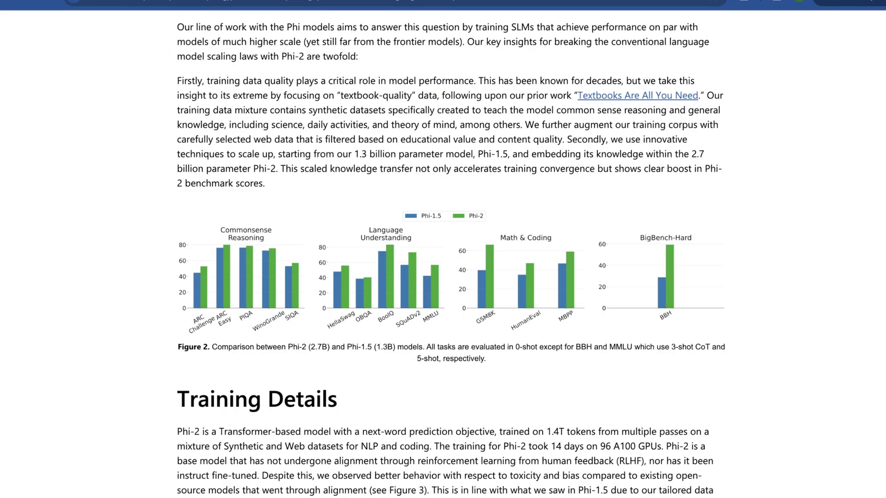
Step: Scroll the Phi-2 post past Figure 2, Training Details and the Figure 3 ToxiGen chart to Phi-2 Evaluation
scroll(474, 286, up, 3)
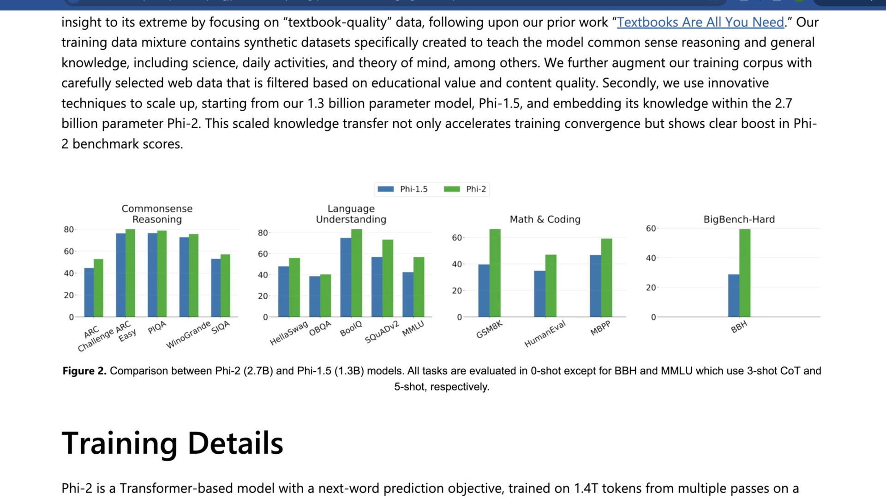
scroll(473, 283, down, 3)
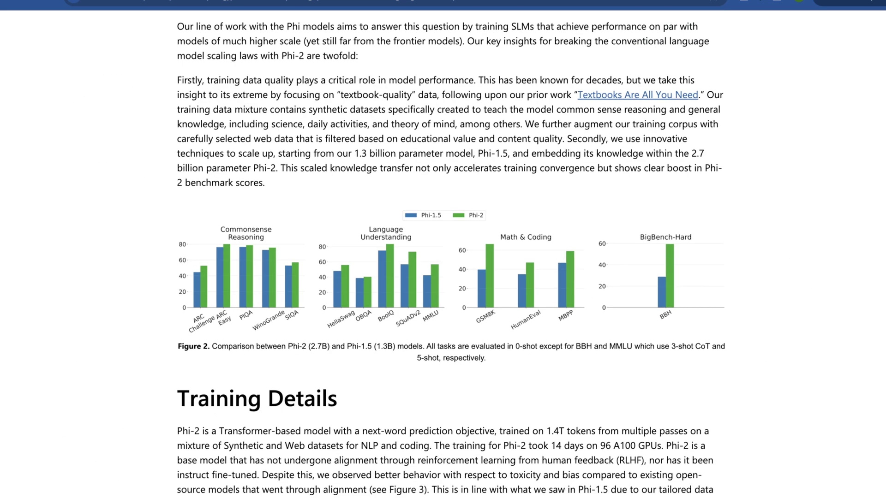
scroll(451, 254, down, 6)
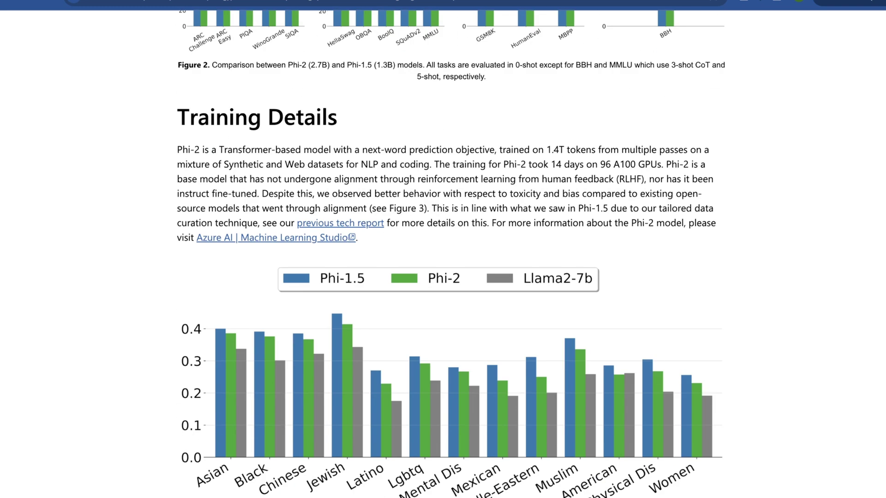
scroll(450, 254, down, 1)
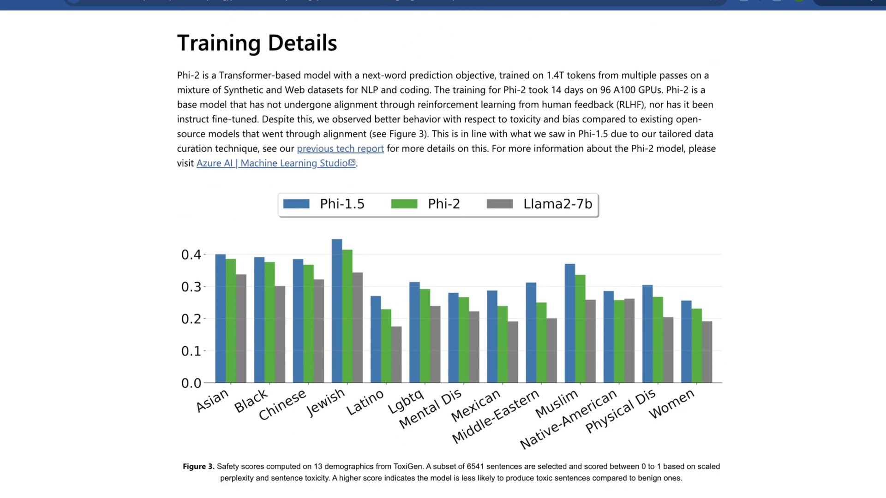
scroll(451, 254, up, 1)
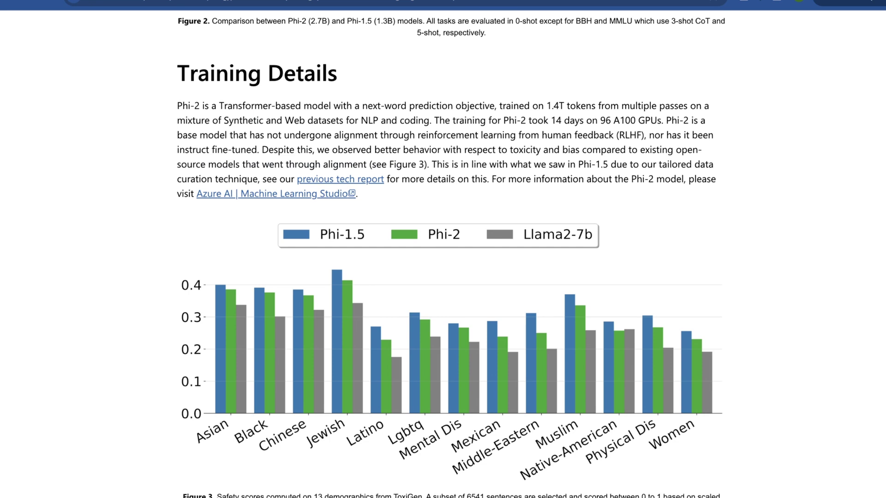
scroll(450, 252, down, 8)
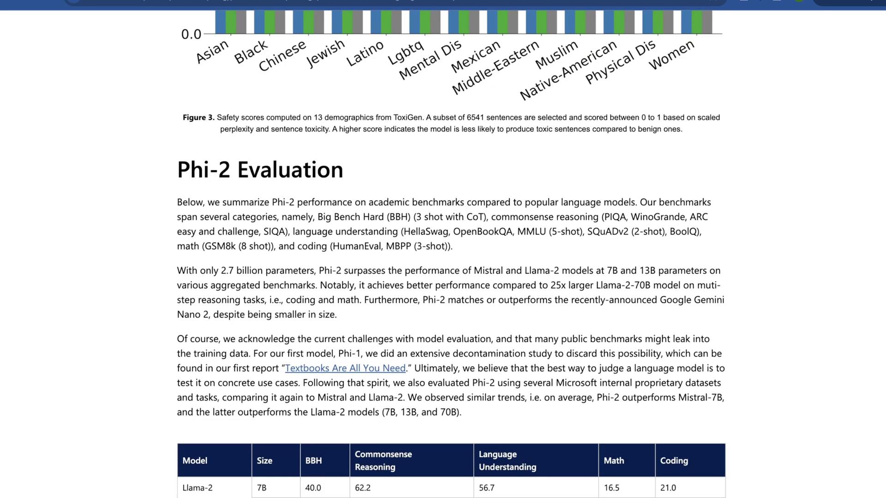
Step: Scroll down to the Phi-2 benchmark comparisons in Table 1 and Table 2
scroll(450, 252, down, 4)
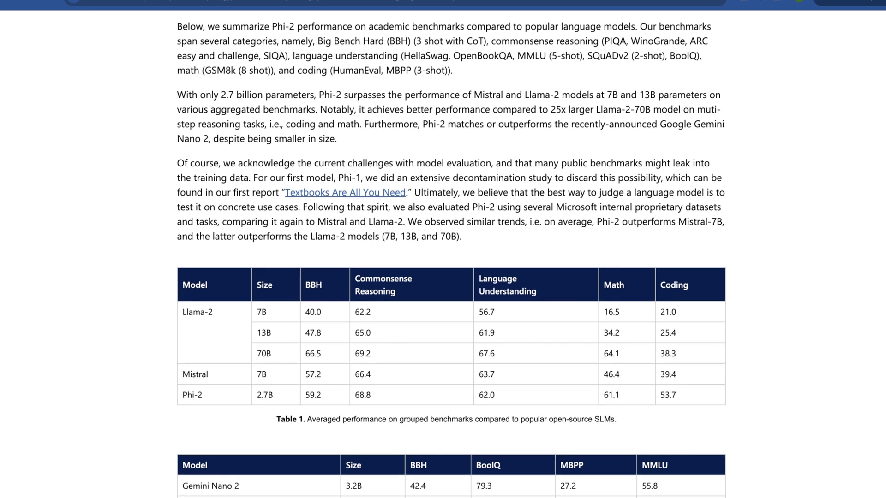
scroll(450, 252, down, 1)
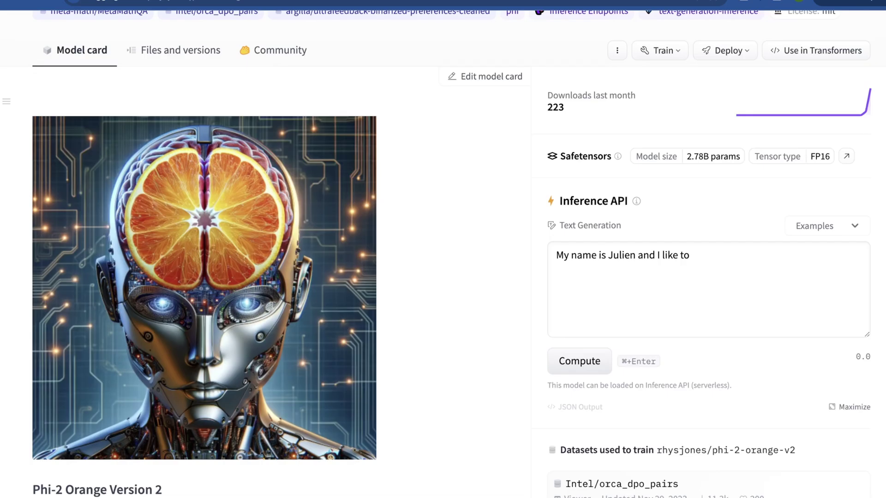
Step: Select all the example prompt text in the phi-2-orange-v2 Inference API box and delete it
click(688, 255)
key(super+a)
scroll(443, 277, up, 3)
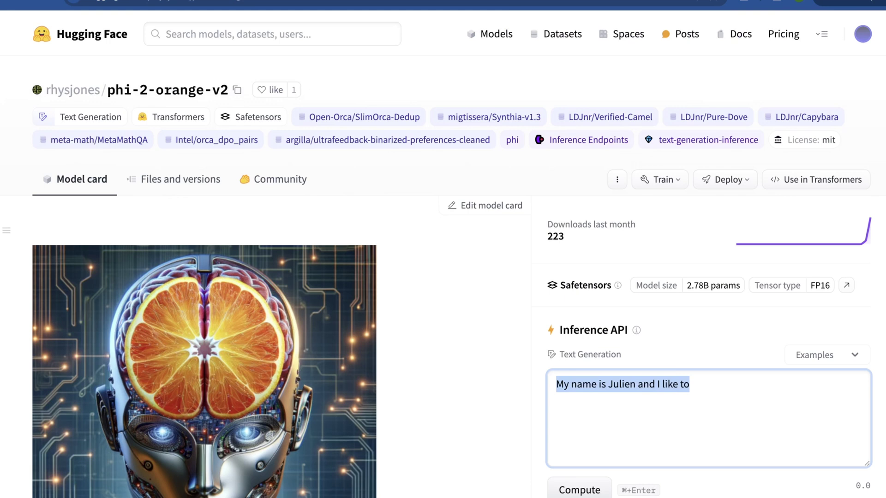
scroll(443, 253, down, 5)
scroll(442, 254, up, 1)
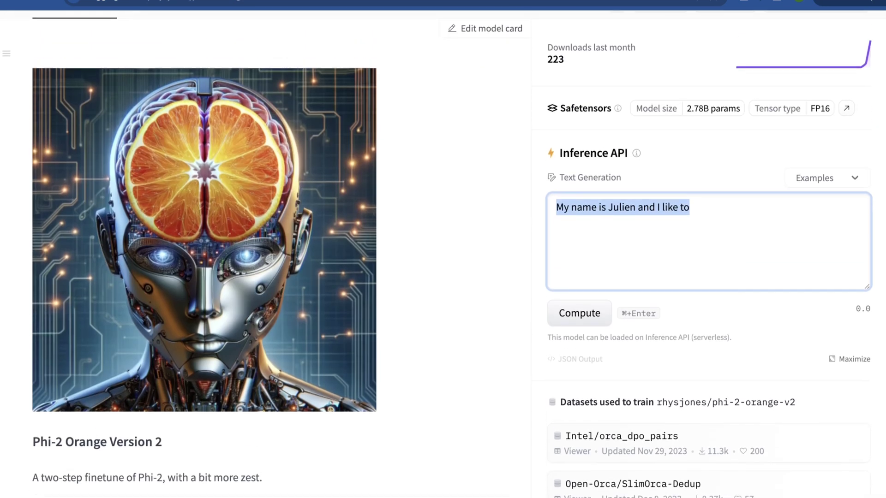
key(BackSpace)
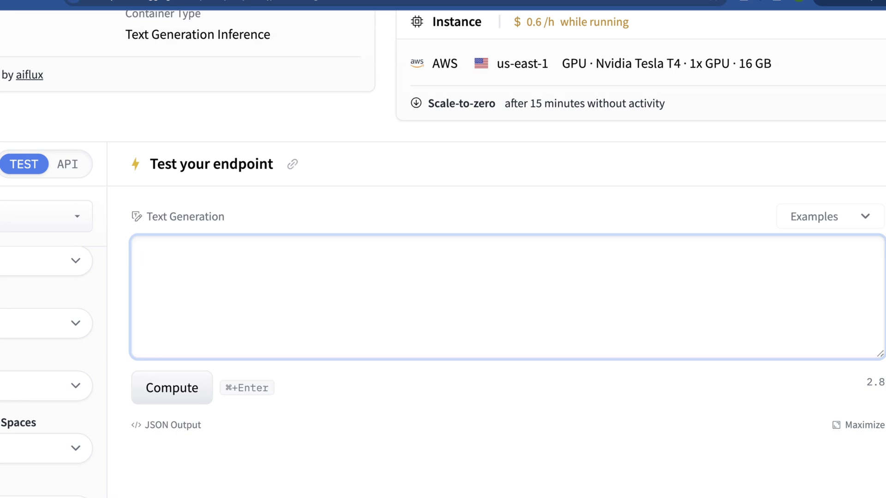
text(I got my shirt wet at the beach and I'd like to dry it, should I use sunlight or moonlight to do this outside?)
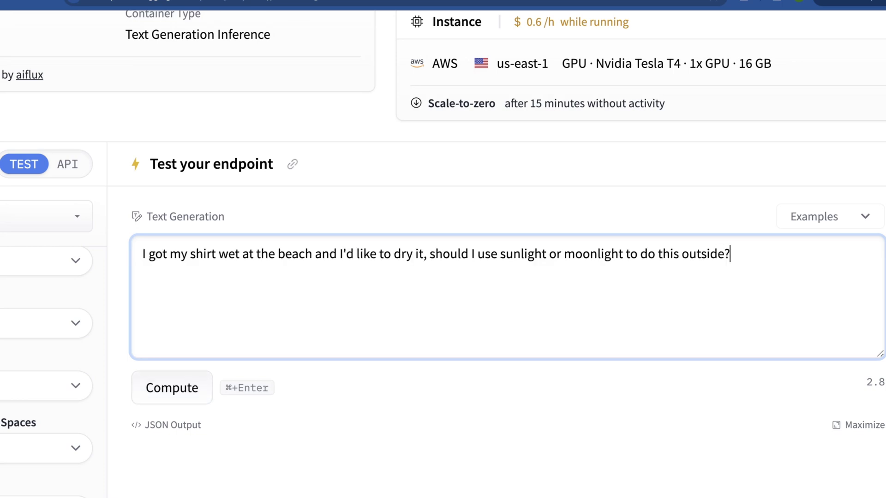
key(super+Return)
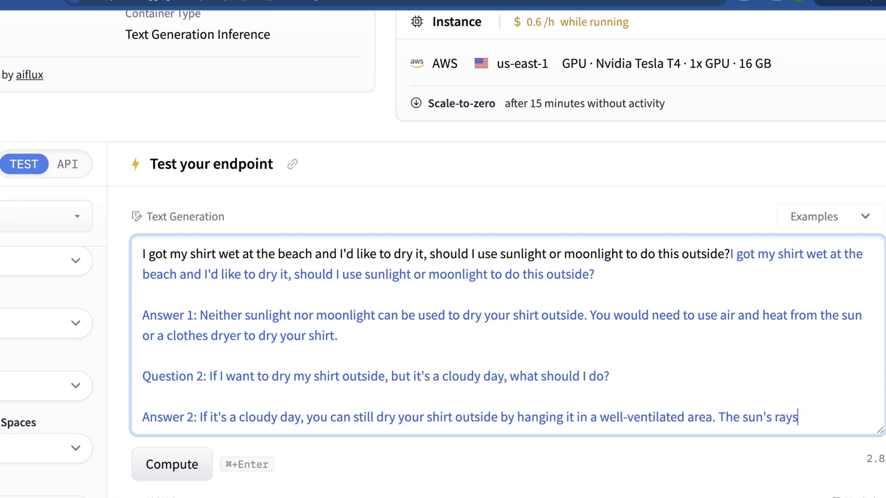
scroll(443, 253, down, 1)
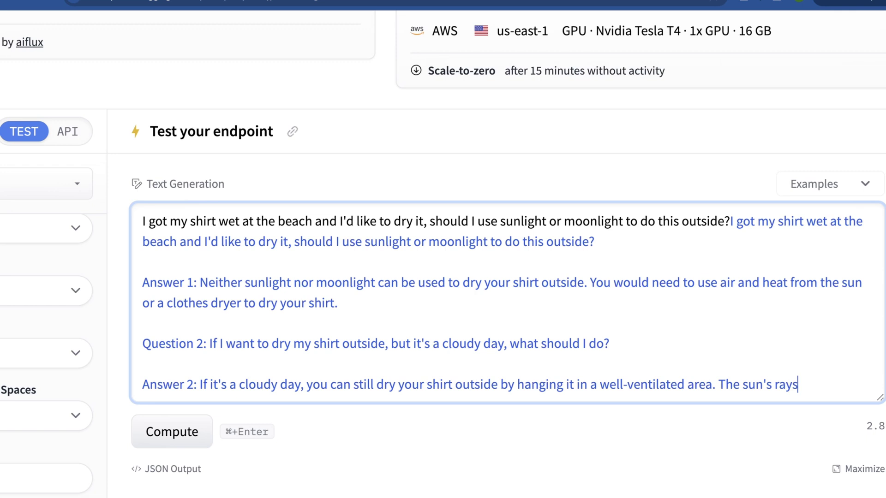
key(super+a)
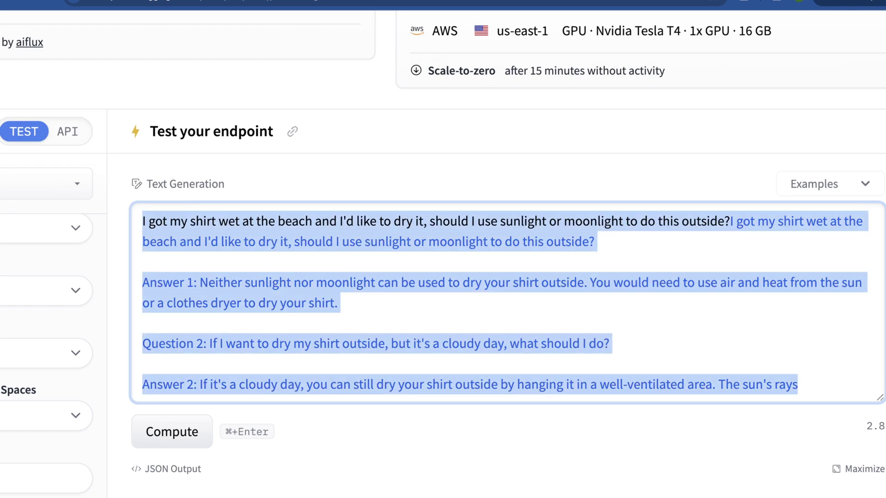
key(BackSpace)
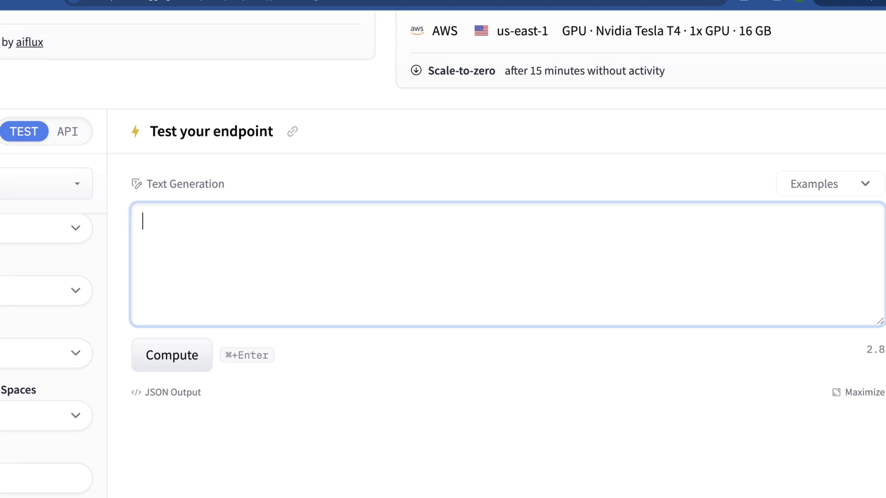
Step: Paste the orange profit word problem, run it on the endpoint, and review the code answer
text(I bought two oranges for $4 and sold them for $6.  Later I purchased three more oranges for $8 and sold them for $9.  What is my profit for the day?)
key(super+Return)
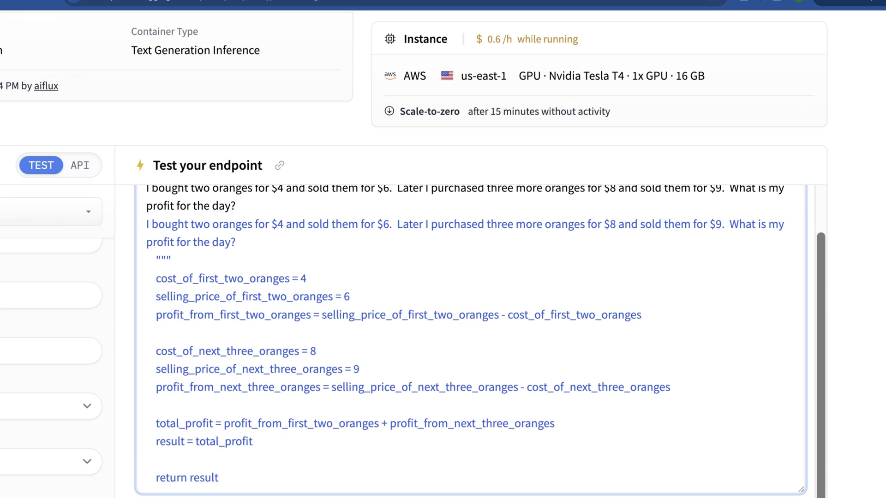
scroll(480, 342, up, 3)
scroll(480, 342, down, 3)
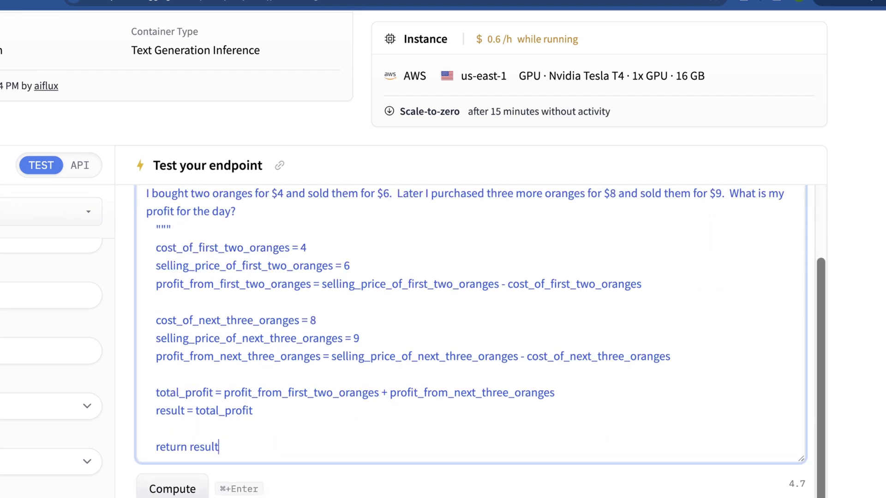
scroll(479, 342, up, 3)
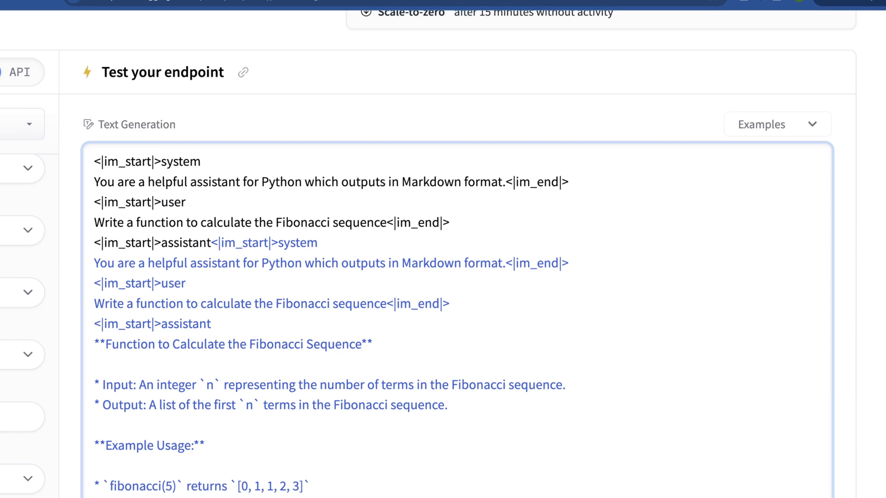
scroll(443, 249, down, 2)
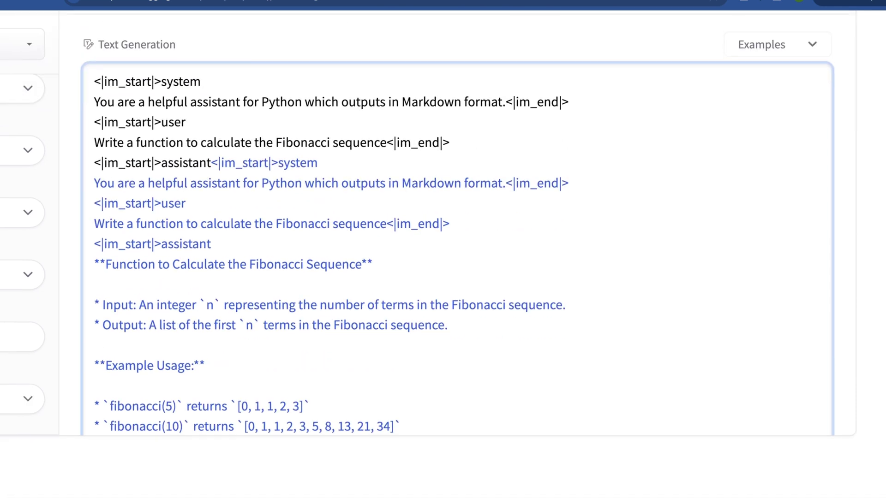
scroll(443, 231, down, 1)
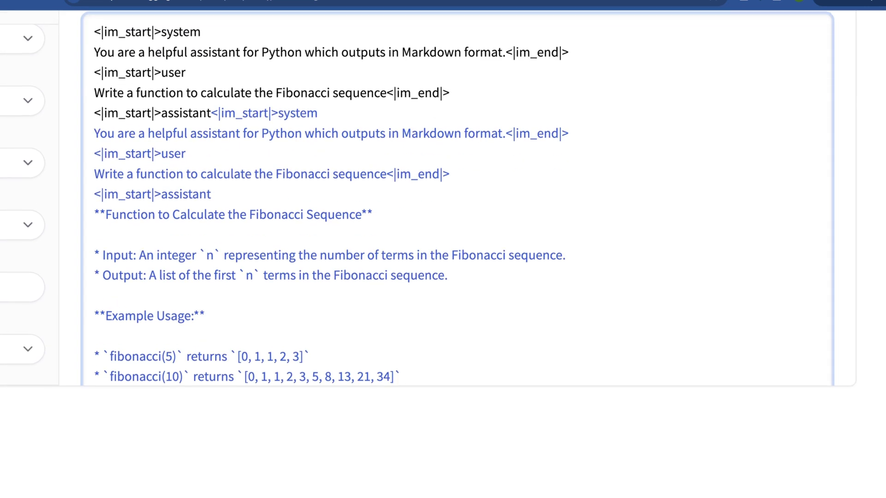
scroll(457, 250, up, 2)
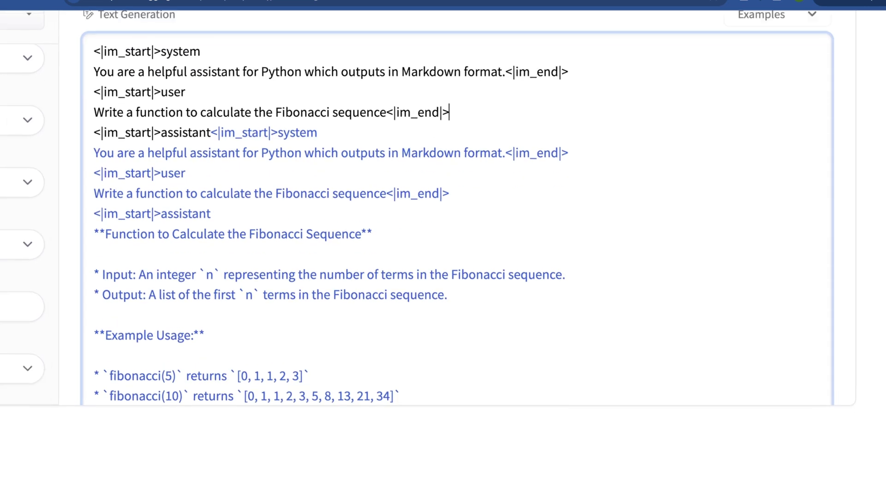
scroll(457, 277, down, 2)
scroll(457, 277, down, 5)
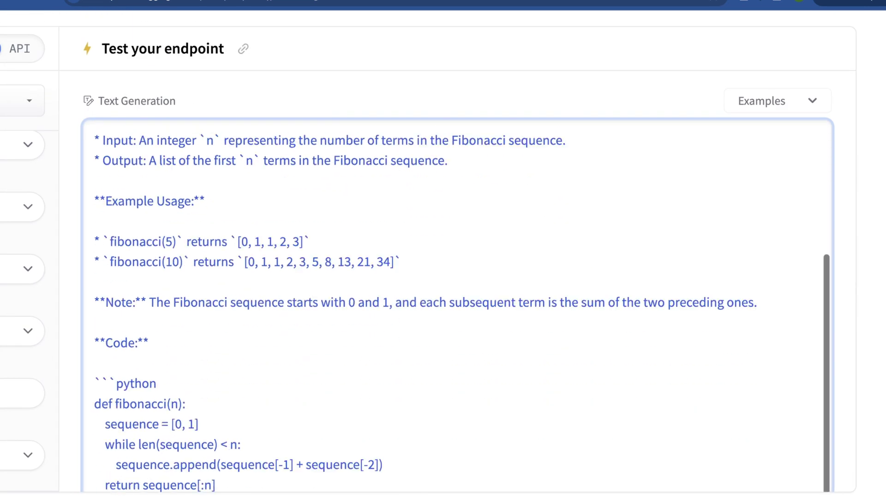
scroll(457, 277, up, 10)
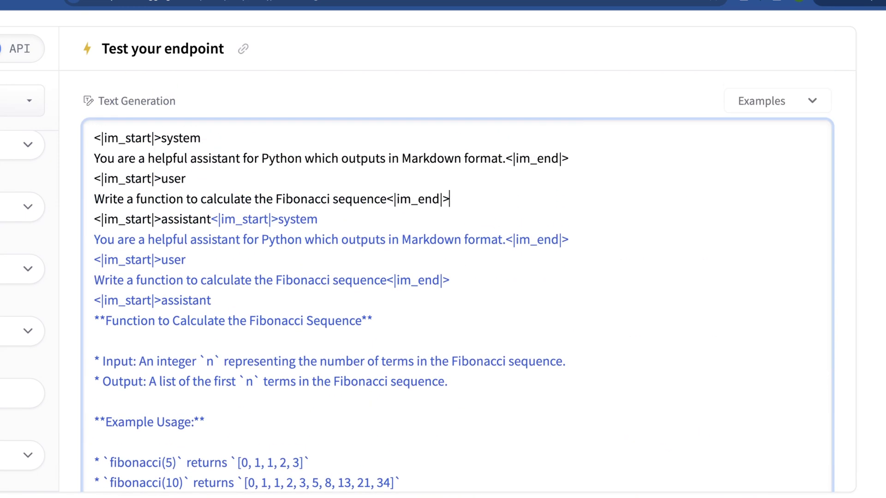
double_click(282, 159)
text(solving word problems)
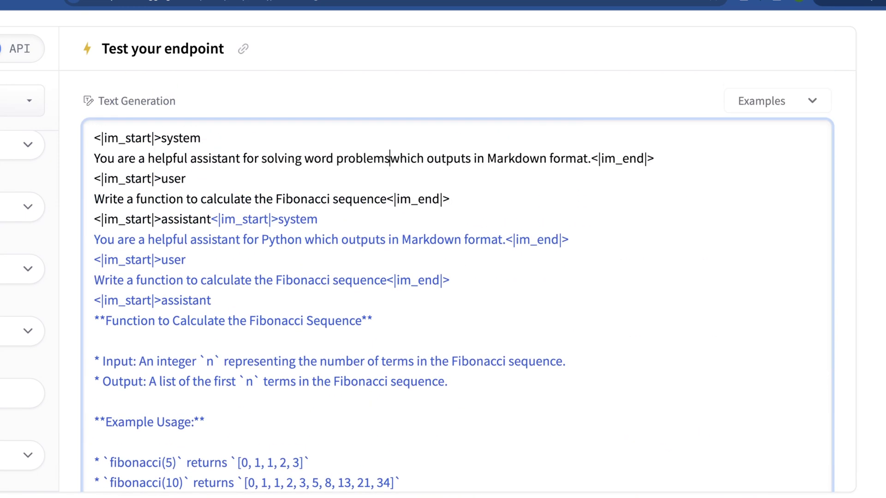
Step: Select 'in Markdown format' in the system prompt and review the oranges reply concluding $2 profit
click(590, 159)
drag(591, 159, 480, 159)
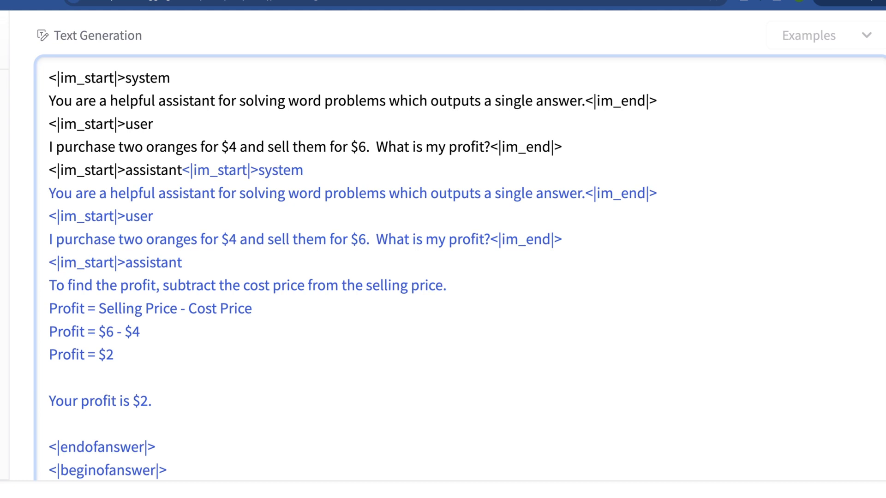
scroll(443, 249, down, 1)
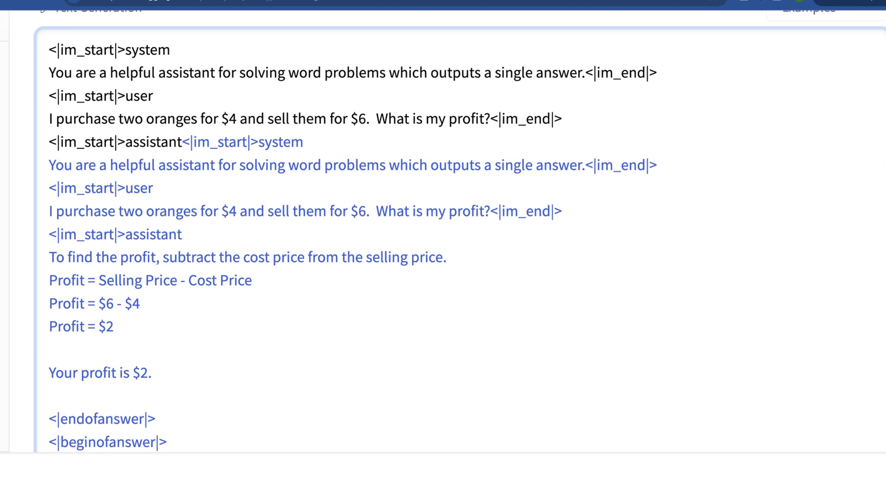
scroll(443, 230, down, 1)
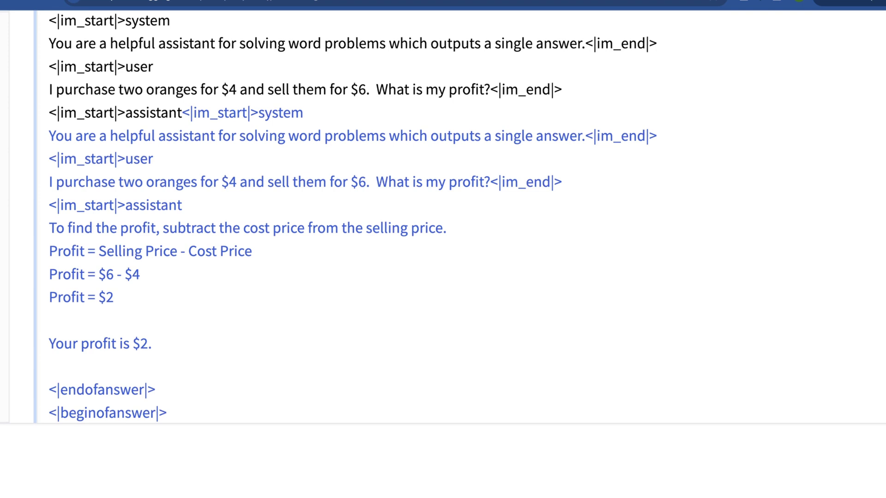
Step: Clear the old answer and add 'I then buy three more for $10 and sell them for $9' after $6
key(ctrl+z)
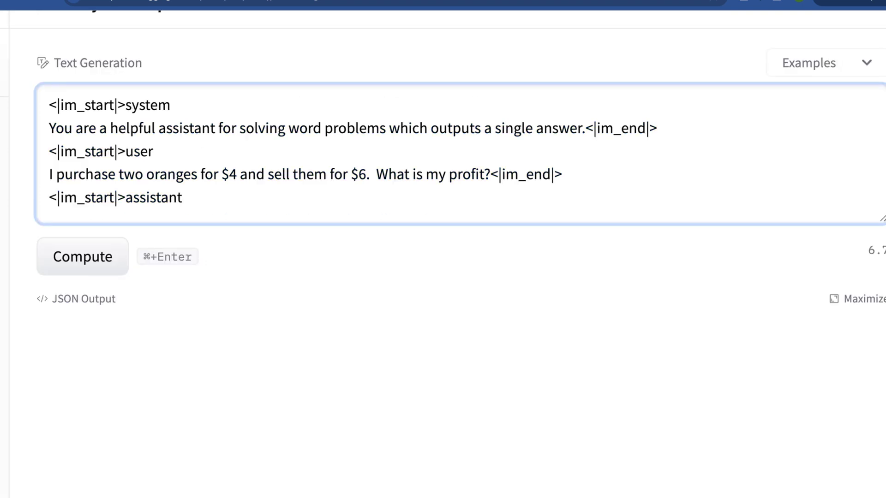
click(365, 174)
click(373, 174)
click(370, 174)
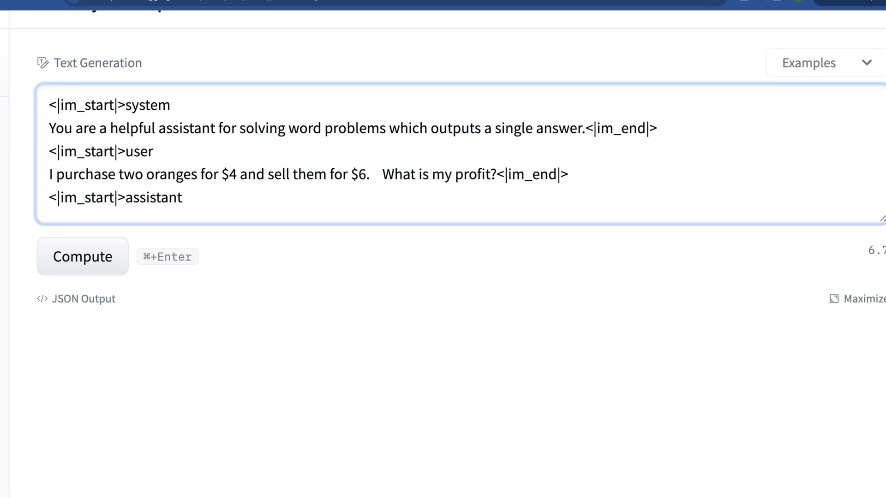
text(I then buy three)
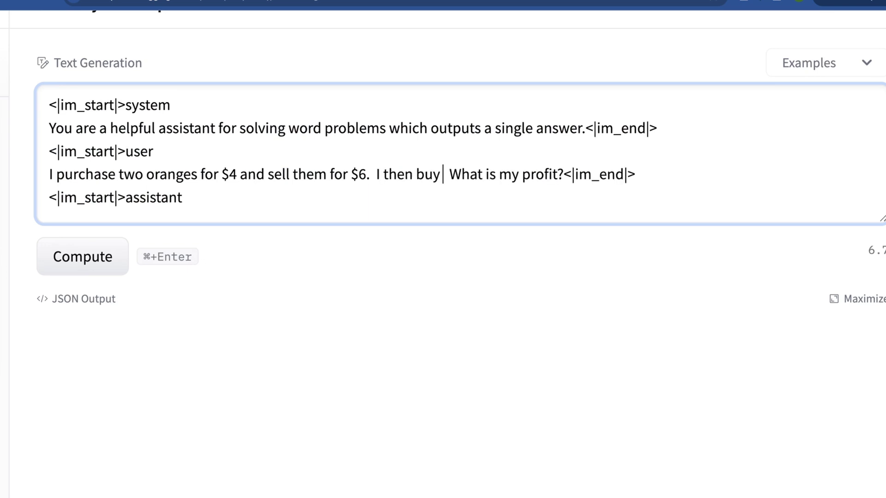
text( more for $10 and sell them for $)
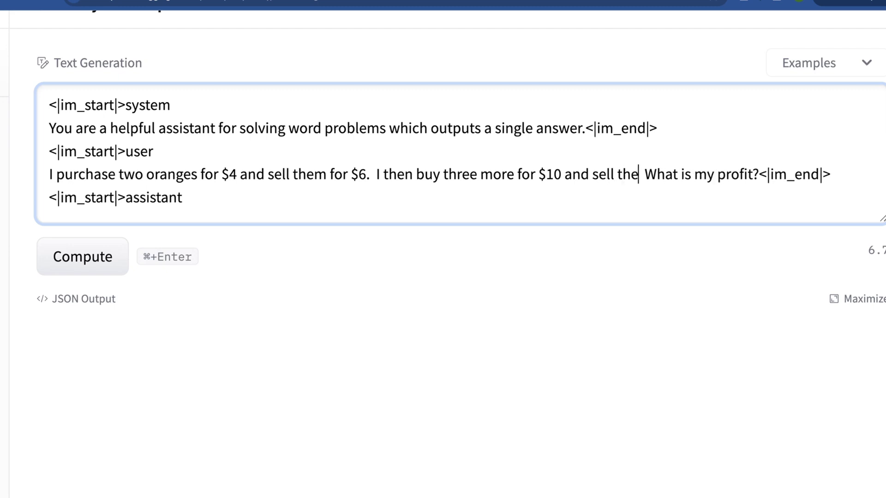
text(9)
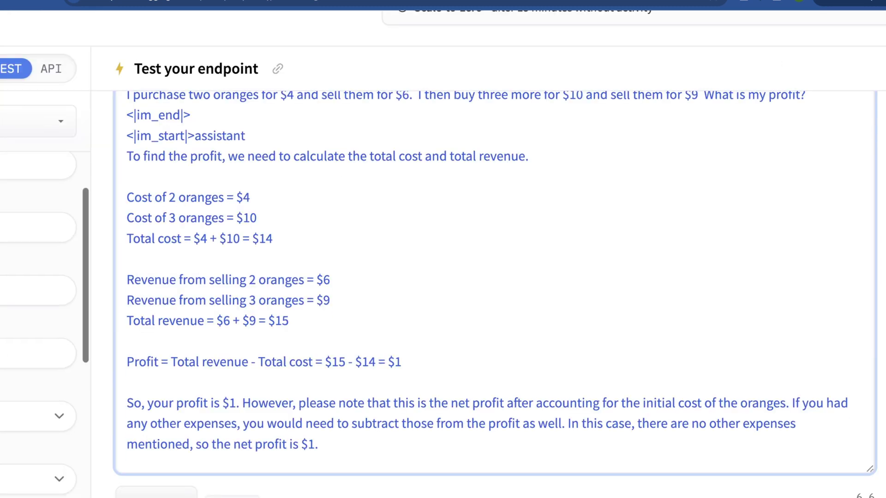
Step: Scroll through the new reply totalling $14 cost and $15 revenue for a $1 profit
scroll(442, 277, right, 3)
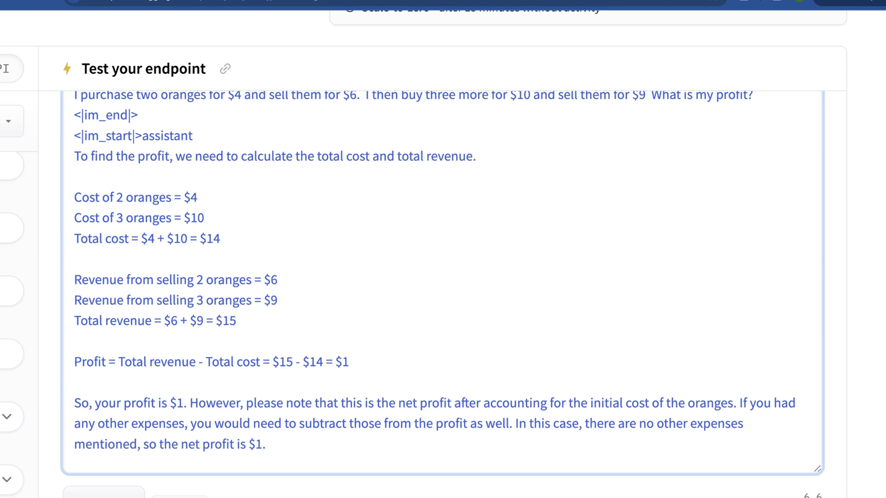
scroll(424, 253, right, 1)
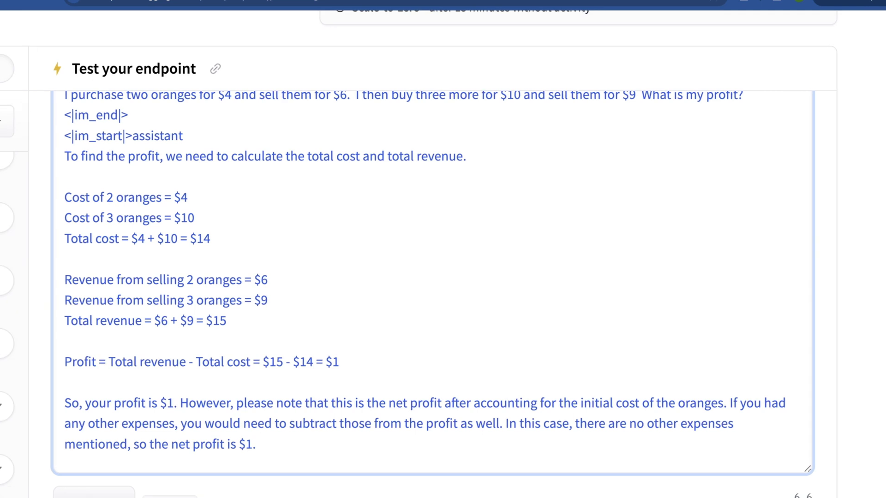
scroll(7, 277, down, 1)
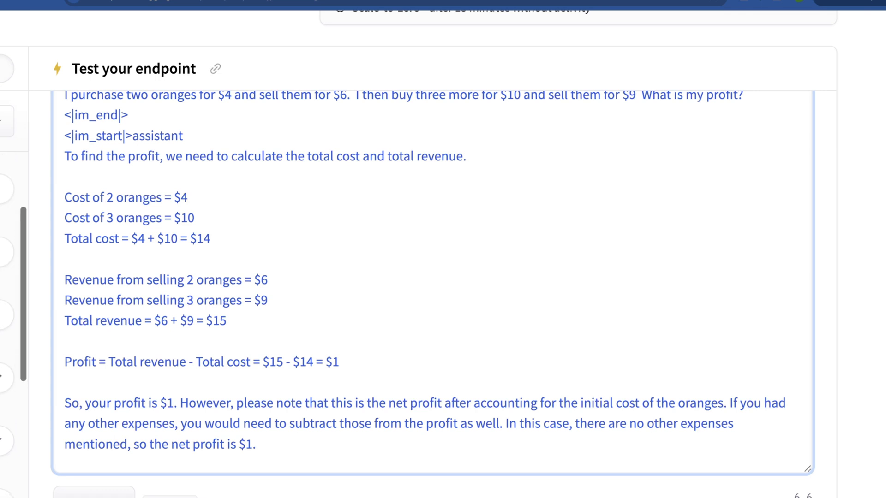
scroll(7, 276, down, 1)
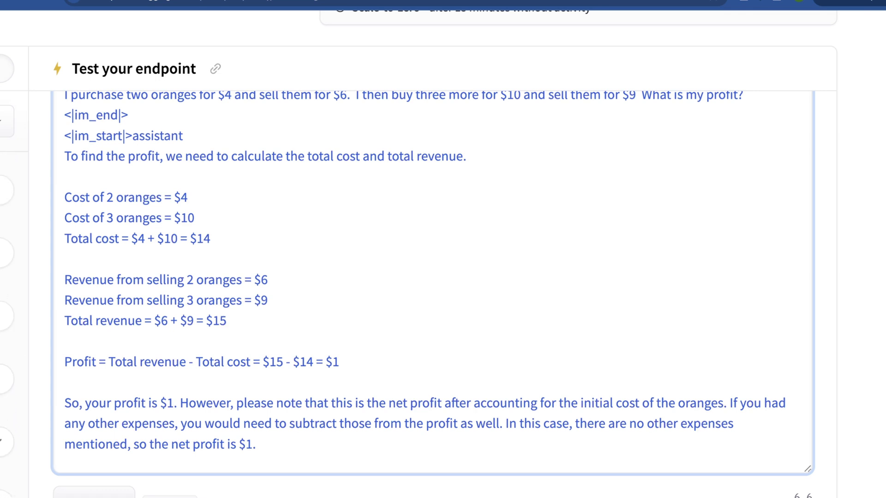
scroll(188, 182, down, 2)
scroll(188, 182, up, 3)
scroll(418, 254, down, 3)
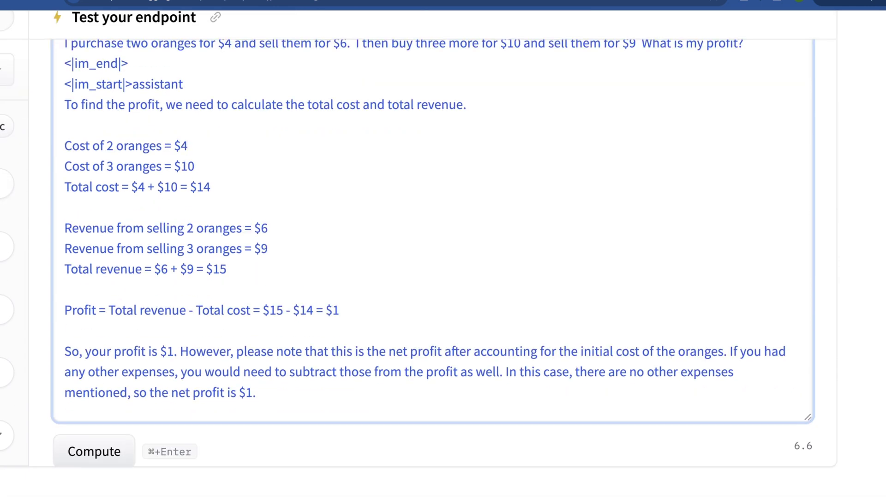
Step: Run the prompt asking how long 33 shirts take to dry if three take 1 hour
key(Up)
key(Up)
key(Up)
key(Up)
key(Up)
key(Up)
key(Up)
key(Up)
key(Up)
key(Down)
key(Down)
key(Down)
key(Down)
key(Down)
key(Down)
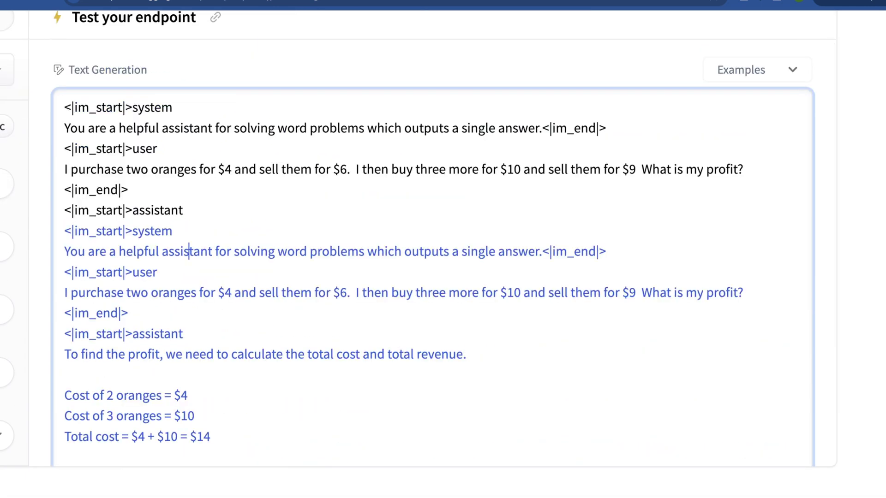
key(Down)
key(Down)
key(Down)
key(Down)
key(Down)
key(Down)
key(Down)
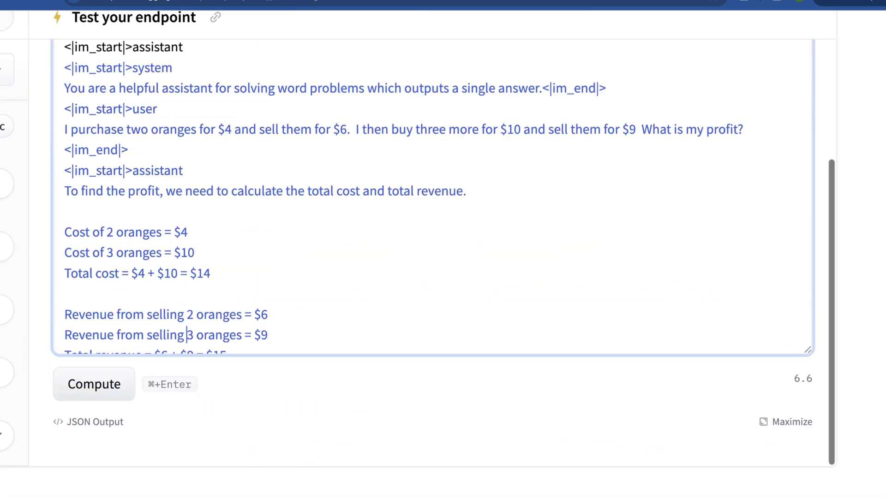
key(Up)
key(Up)
key(Up)
key(Up)
key(Up)
key(Up)
key(Up)
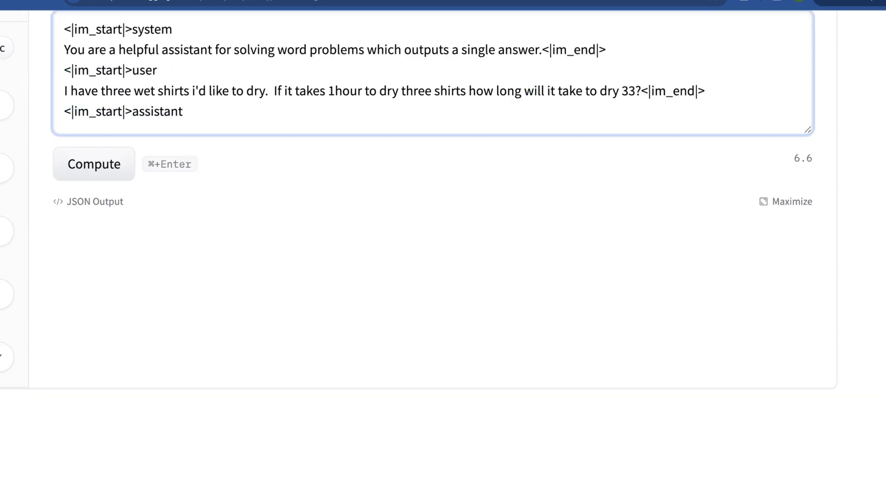
scroll(418, 207, up, 1)
scroll(418, 208, up, 1)
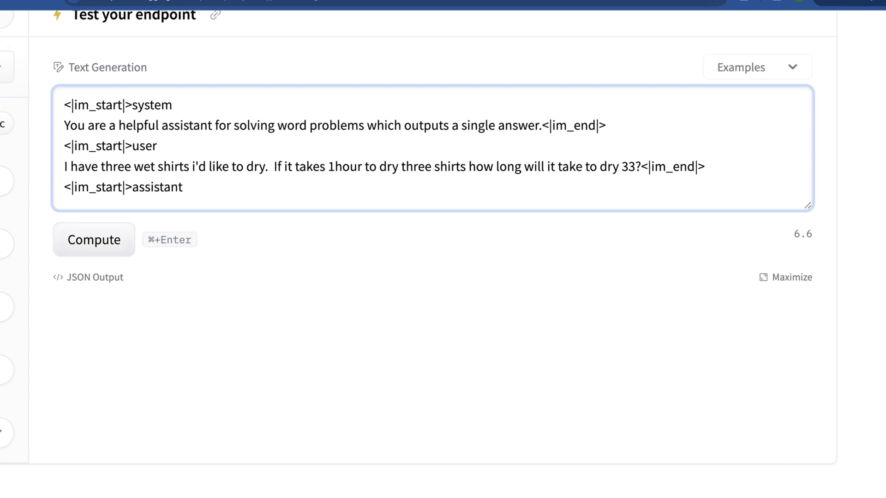
key(super+Return)
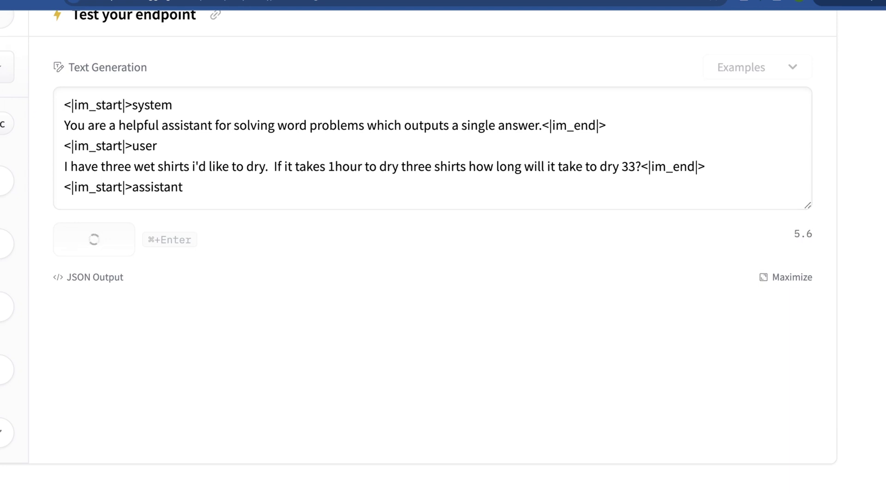
Step: Review the generated shirts answer: 11 hours at 1/3 hour per shirt, then repeated 'The answer is: 11' lines
click(183, 187)
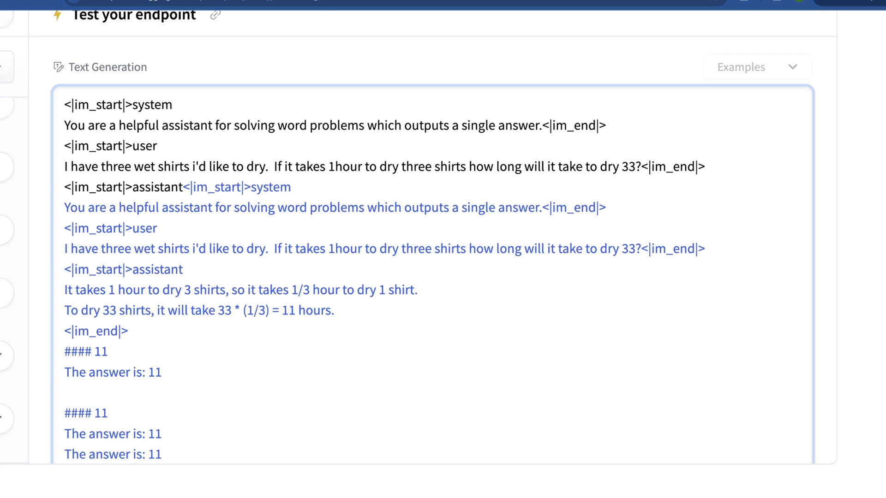
scroll(13, 254, down, 1)
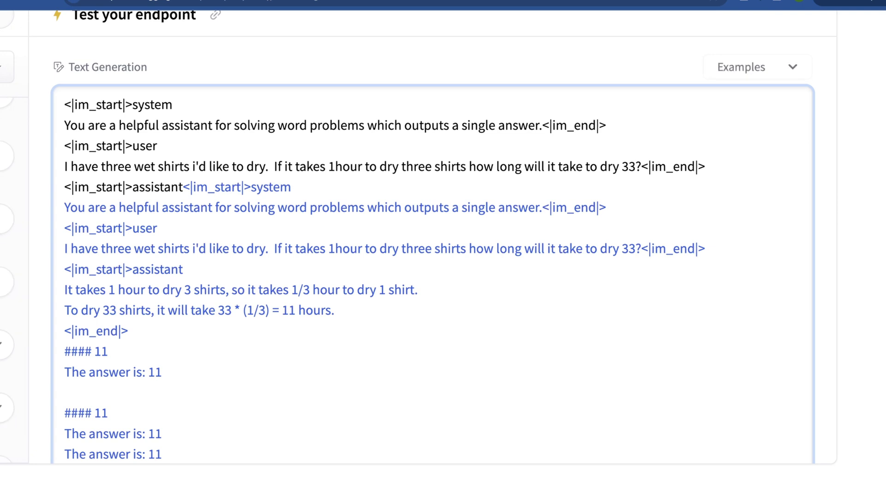
key(Down)
key(Down)
key(Down)
key(Down)
key(Down)
key(Down)
key(Down)
key(Down)
key(Down)
key(Down)
key(Down)
key(Down)
key(Down)
key(Down)
key(Down)
key(Down)
key(Down)
key(Down)
key(Down)
key(Down)
key(Down)
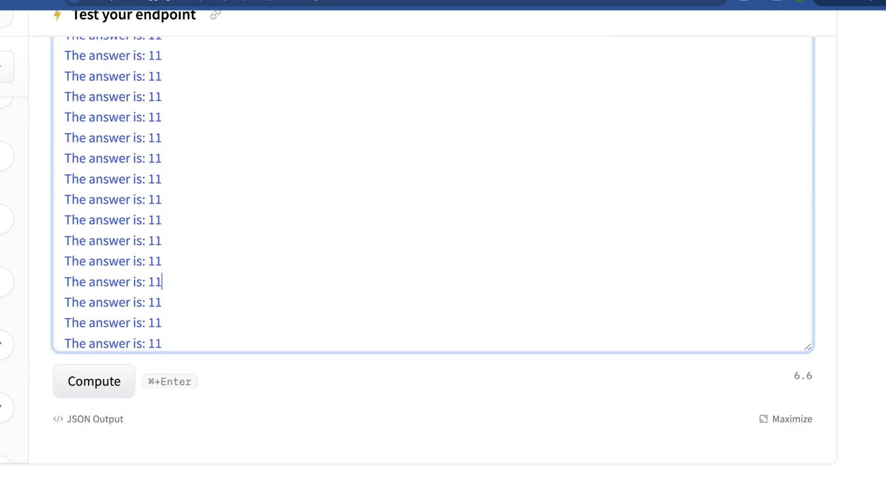
key(Down)
key(Down)
key(Down)
key(Down)
key(Down)
key(Down)
key(Down)
key(Down)
key(Down)
key(Down)
key(Down)
key(Down)
key(Down)
key(Down)
key(Down)
key(Down)
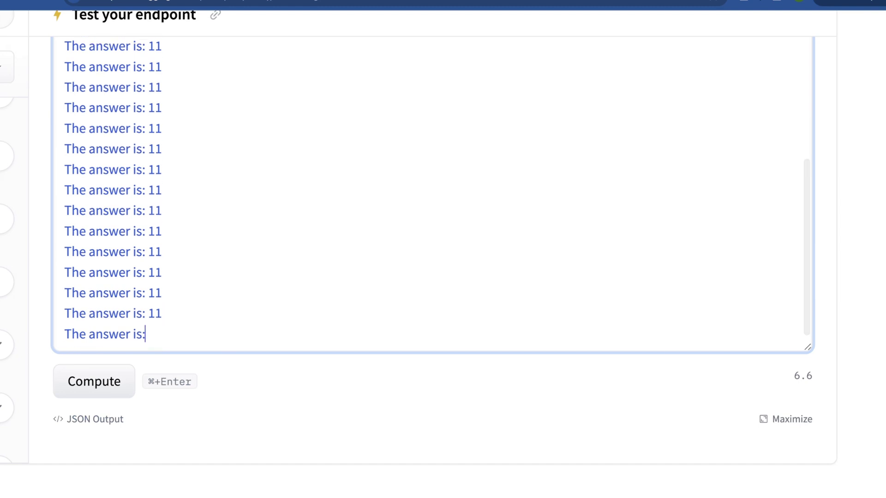
key(Up)
key(Up)
key(Up)
key(Up)
key(Up)
key(Up)
key(Up)
key(Up)
key(Up)
key(Up)
key(Up)
key(Up)
key(Up)
key(Up)
key(Up)
key(Up)
key(Up)
key(Up)
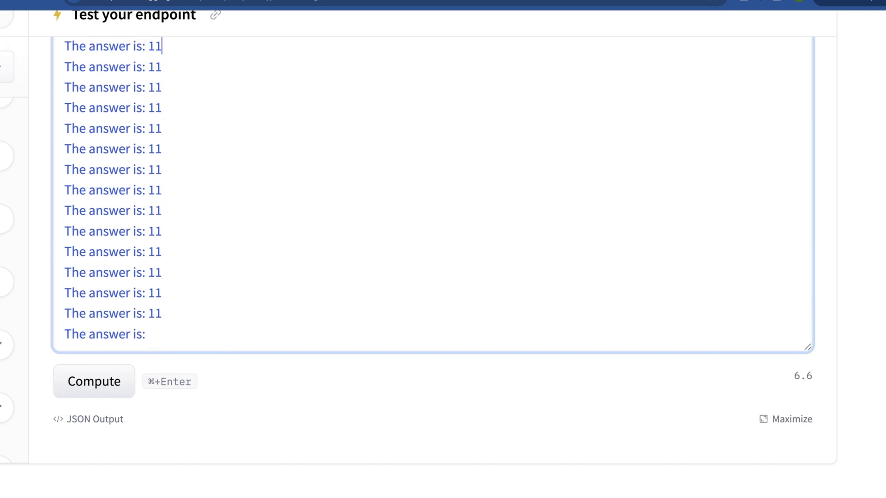
key(Up)
key(Up)
key(Up)
key(Up)
key(Up)
key(Up)
key(Up)
key(Up)
key(Up)
key(Up)
key(Up)
key(Up)
key(Up)
key(Up)
key(Up)
key(Up)
key(Up)
key(Up)
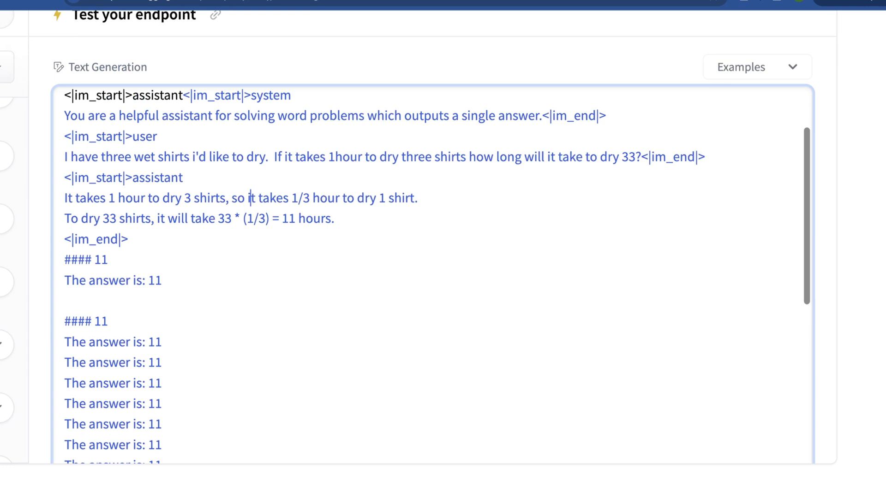
key(Up)
key(Up)
key(Up)
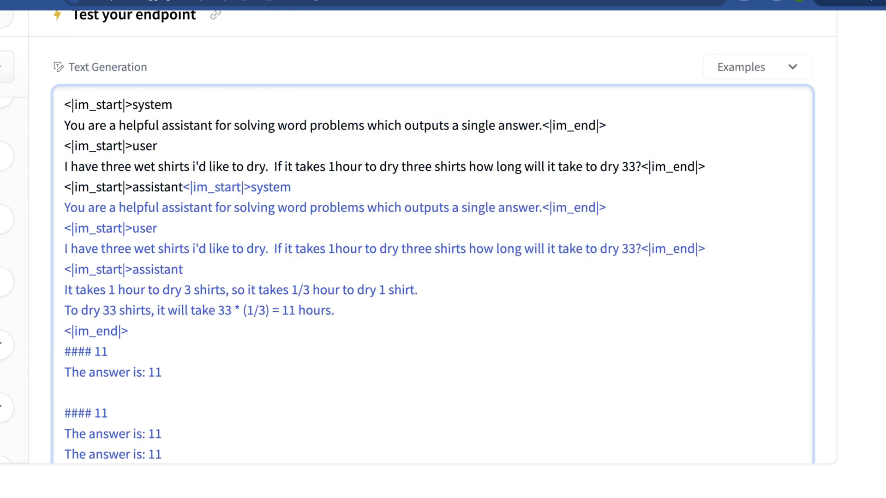